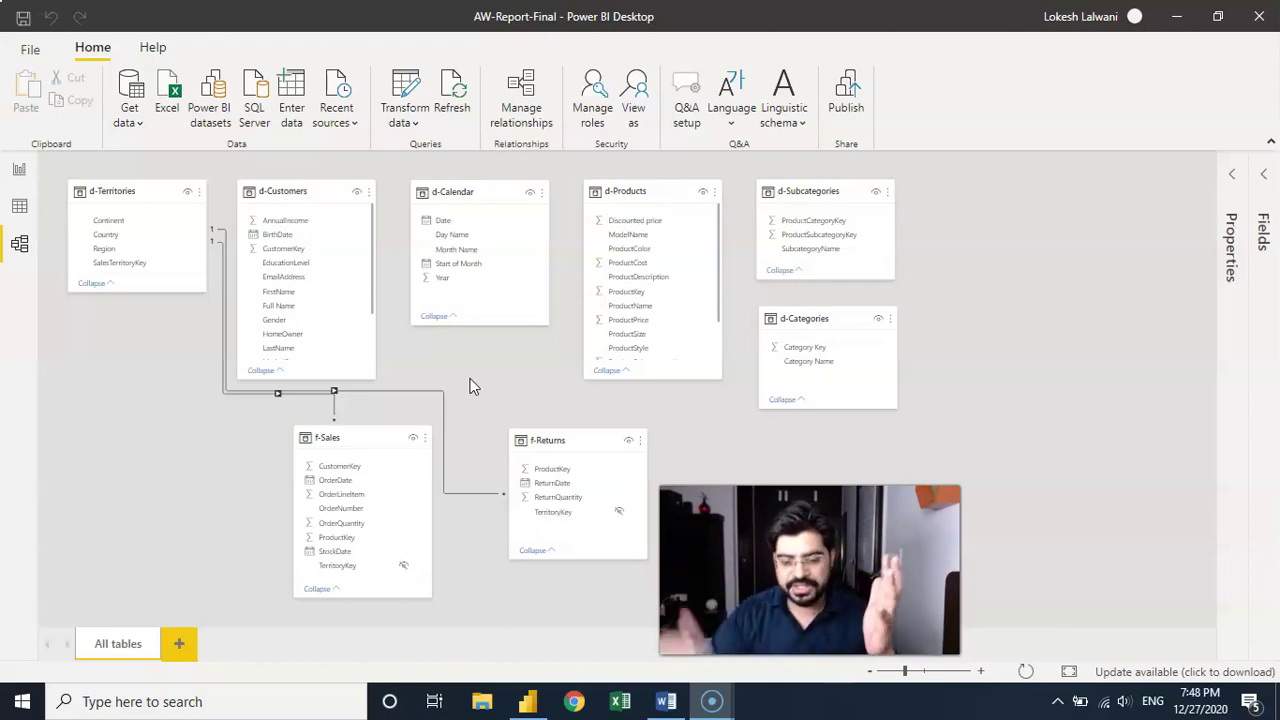
- Move the f-Sales table further left in the model diagram and shift the f-Returns table slightly left
{"action": "left_click", "coordinate": [492, 345]}
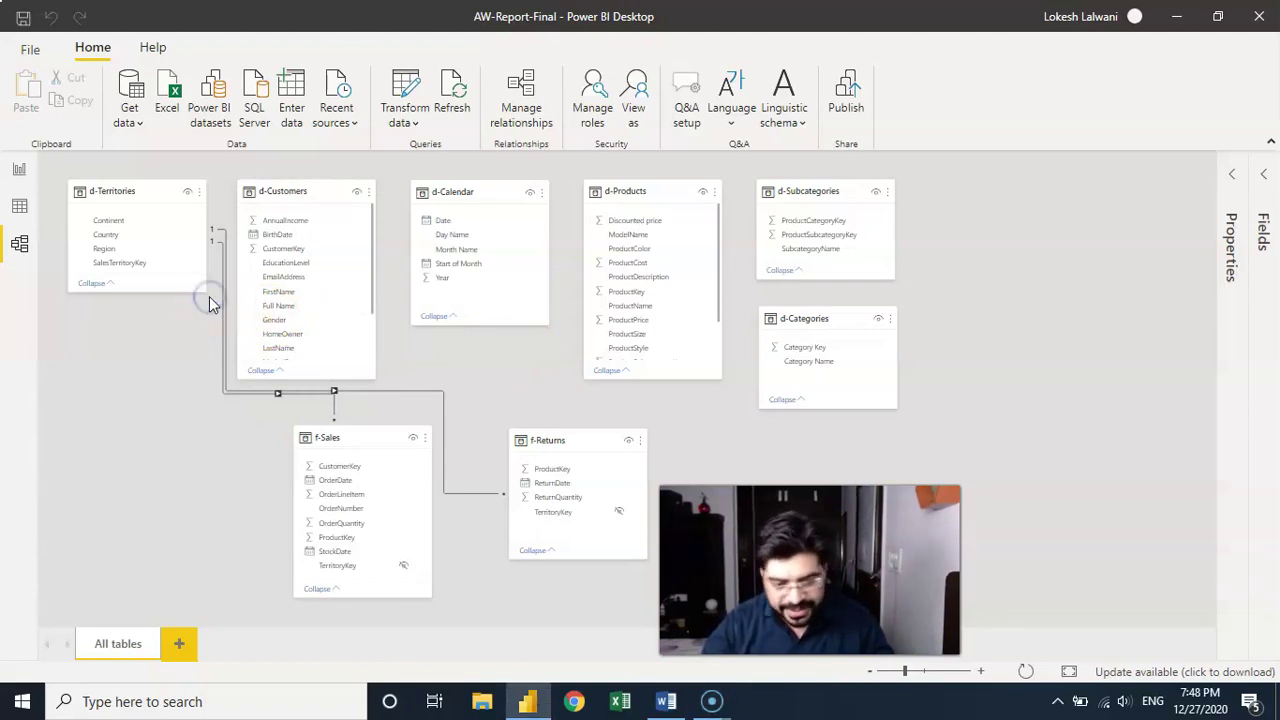
{"action": "left_click", "coordinate": [359, 434]}
{"action": "left_click_drag", "start_coordinate": [358, 436], "coordinate": [265, 443]}
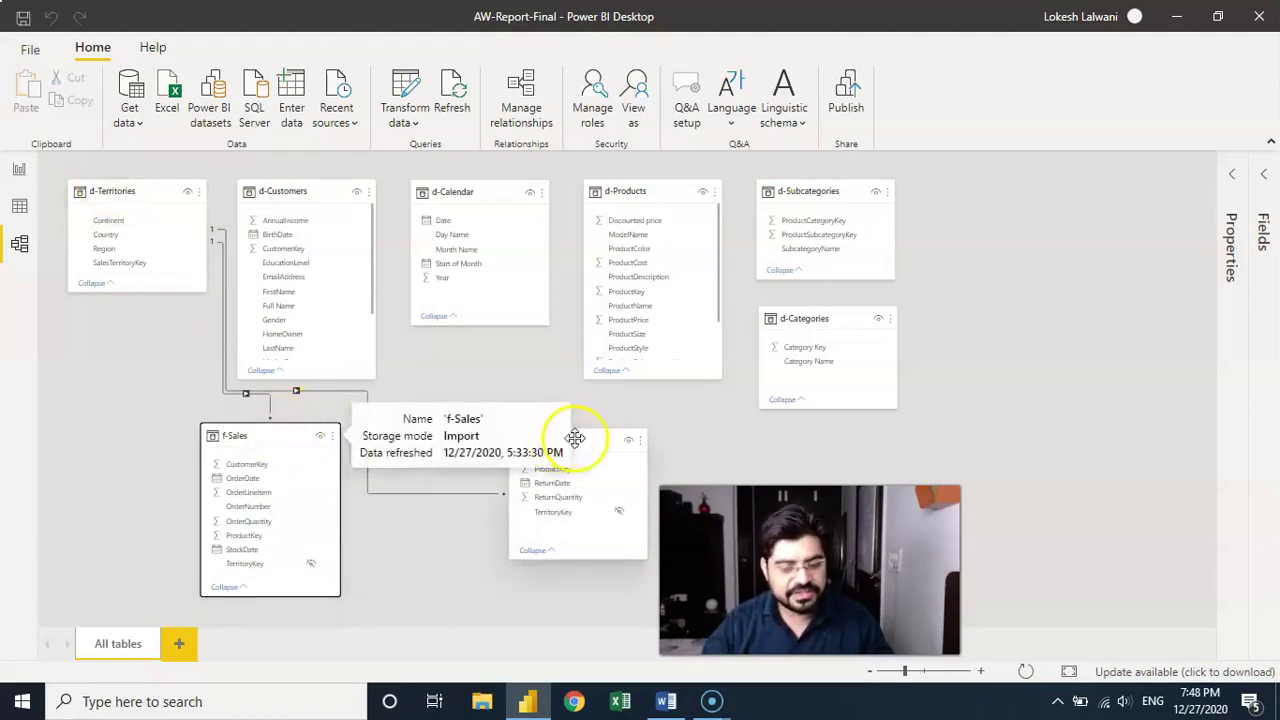
{"action": "left_click_drag", "start_coordinate": [586, 437], "coordinate": [556, 436]}
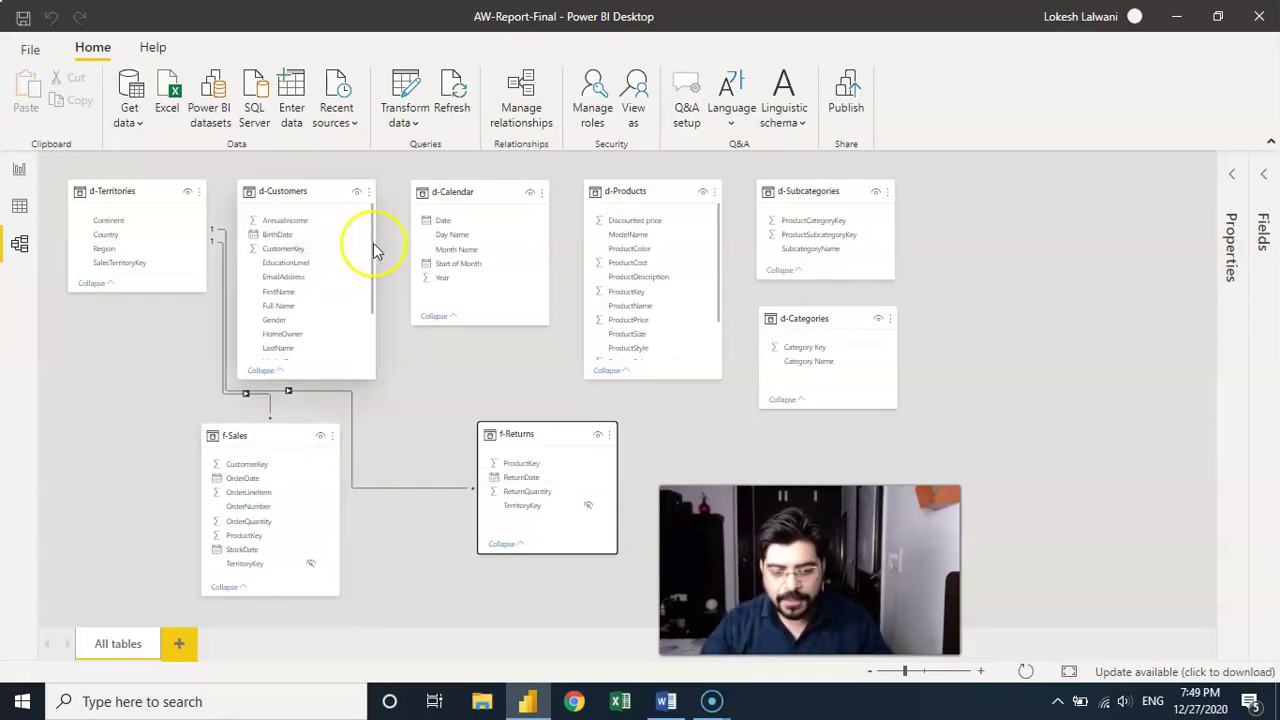
- Relate CustomerKey in d-Customers to CustomerKey in f-Sales, and shift the f-Sales table slightly down and left
{"action": "left_click_drag", "start_coordinate": [305, 250], "coordinate": [258, 476]}
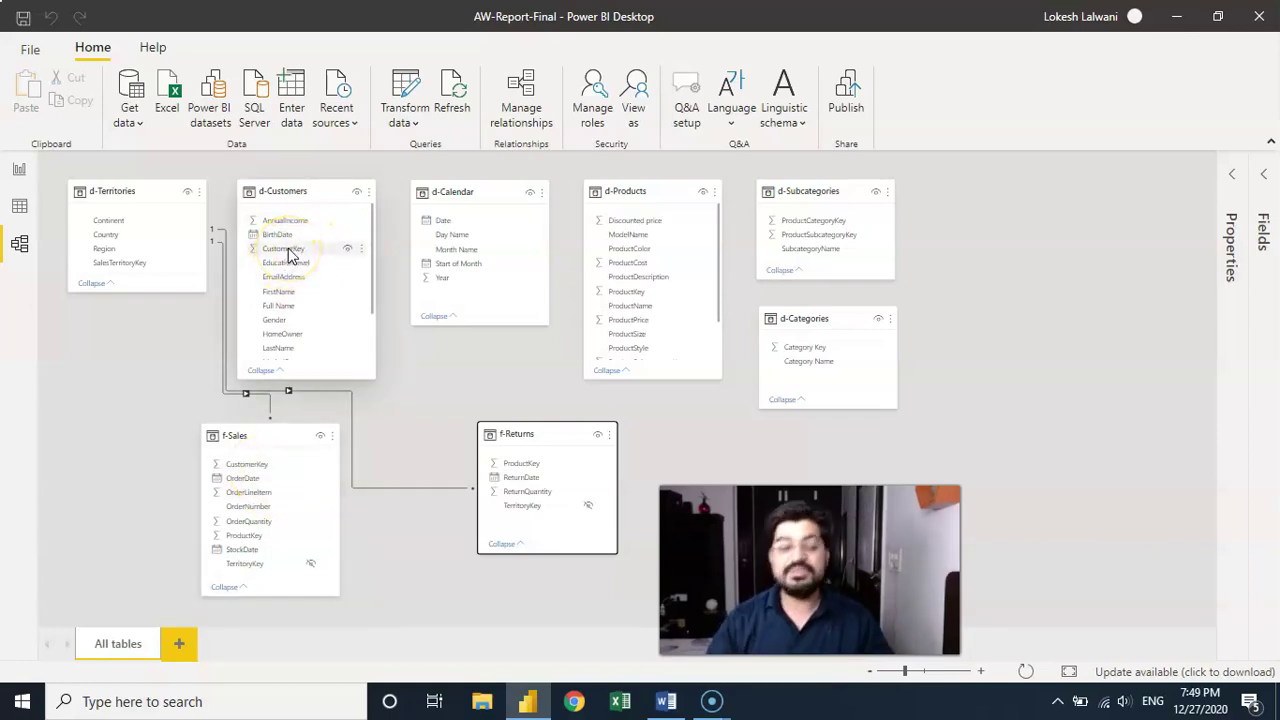
{"action": "left_click_drag", "start_coordinate": [287, 252], "coordinate": [240, 472]}
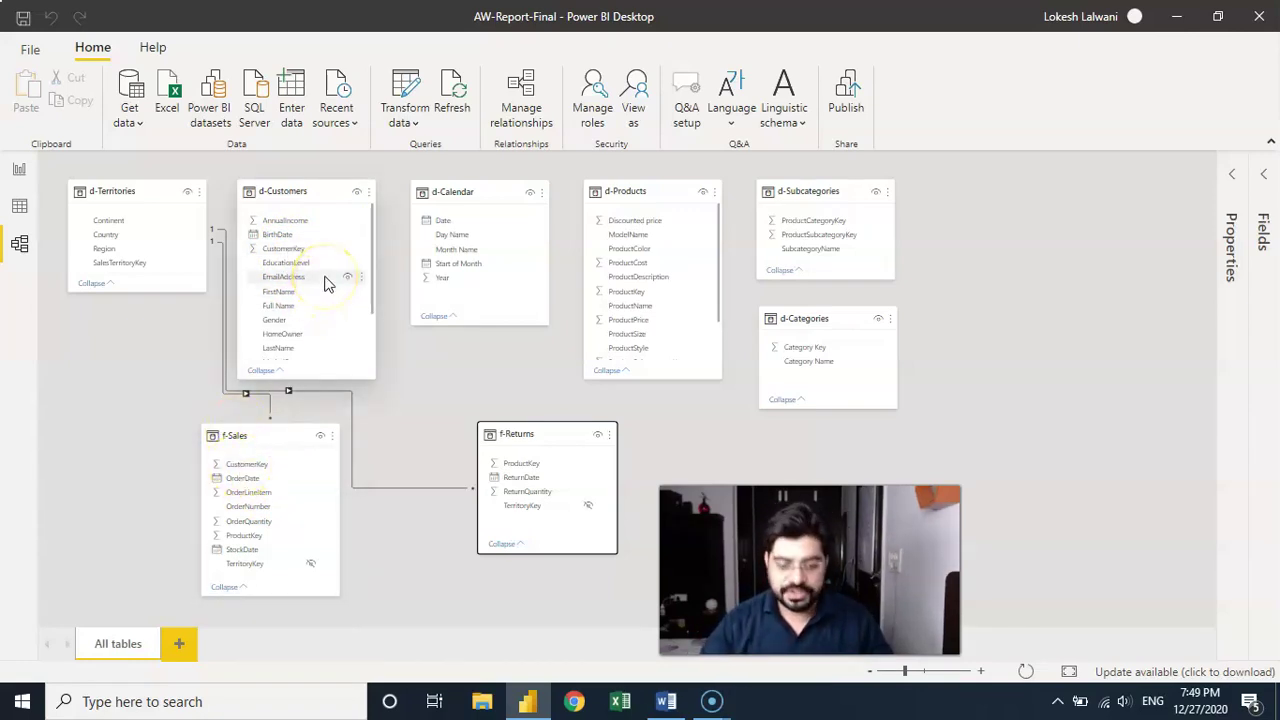
{"action": "left_click", "coordinate": [303, 250]}
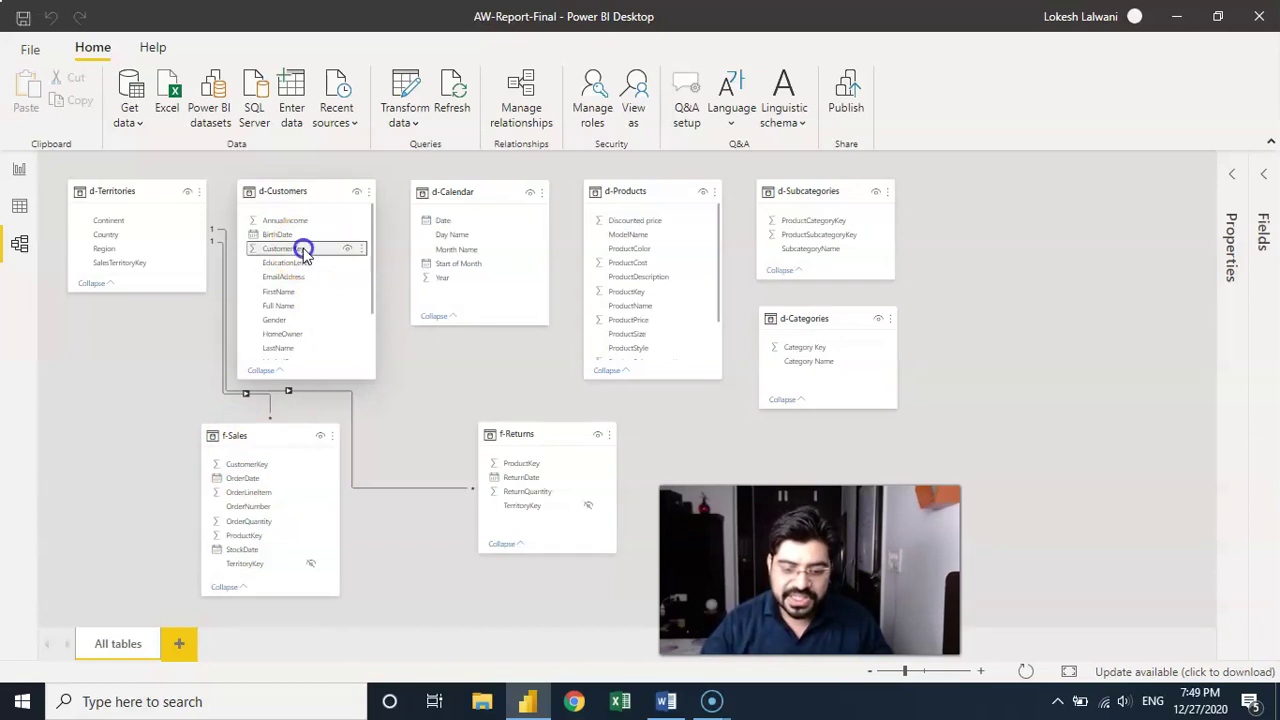
{"action": "left_click_drag", "start_coordinate": [303, 252], "coordinate": [269, 466]}
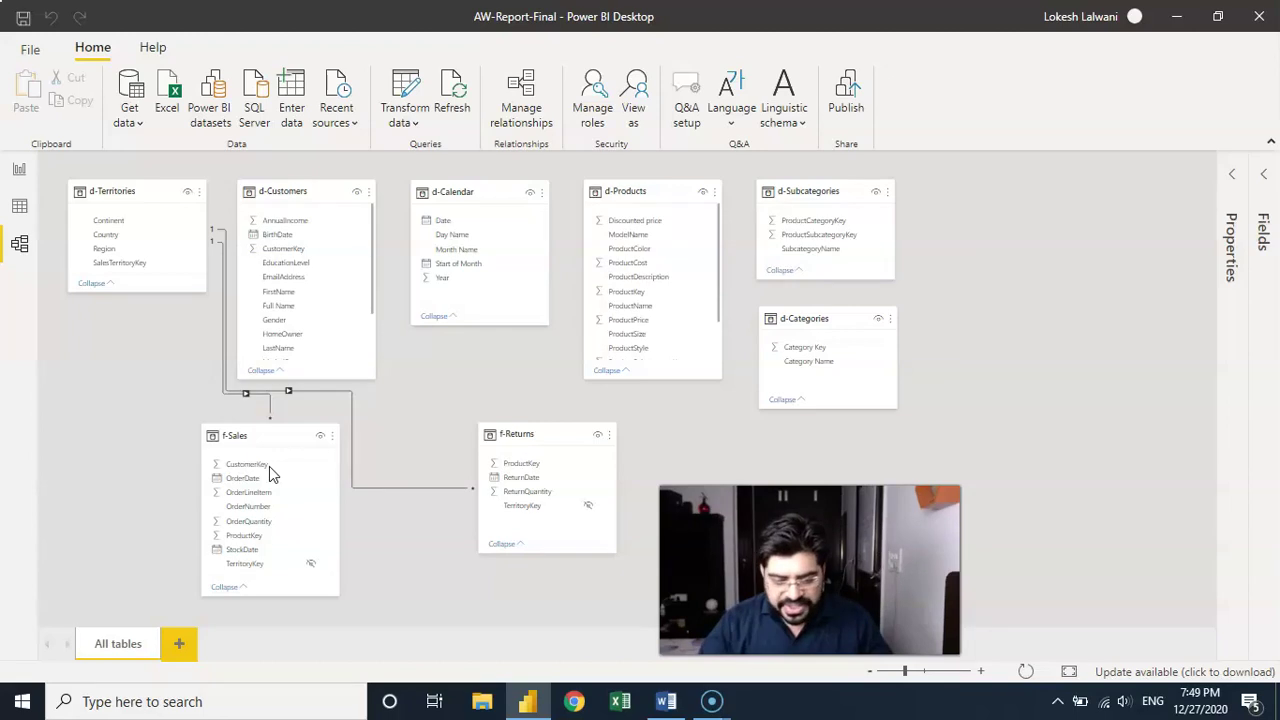
{"action": "left_click_drag", "start_coordinate": [289, 434], "coordinate": [256, 450]}
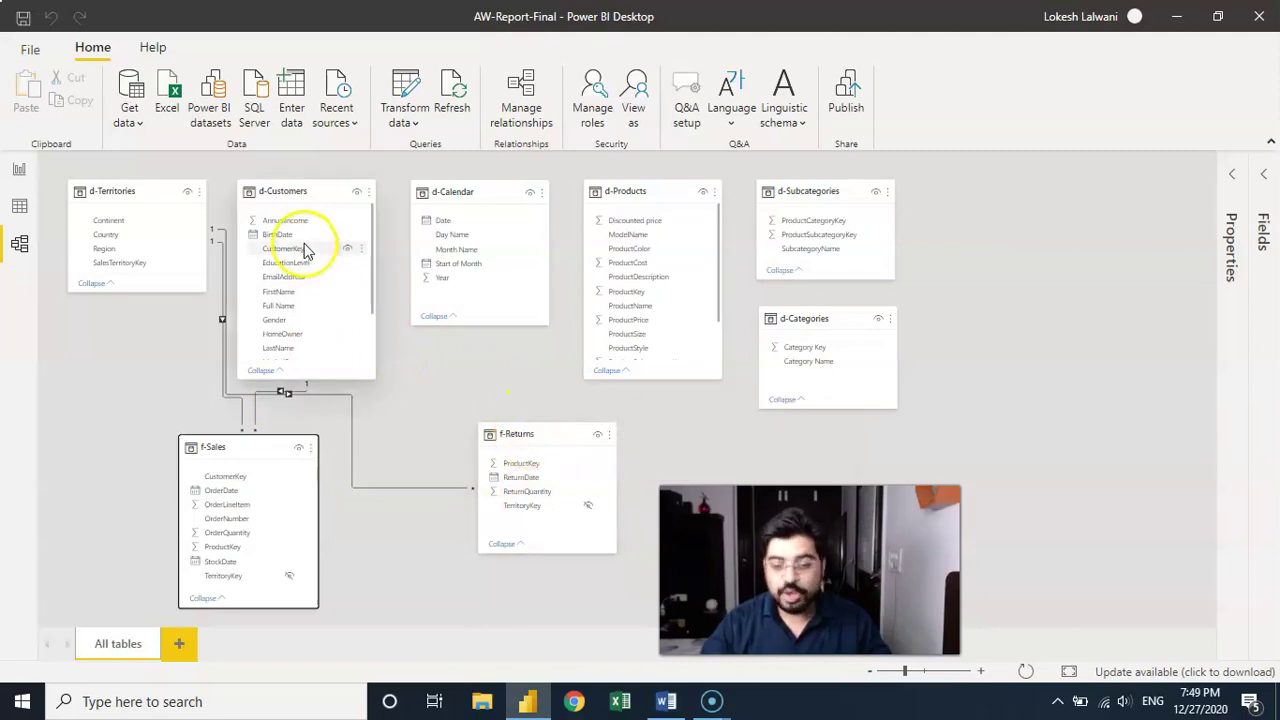
- Relate the Date field of d-Calendar to both OrderDate and StockDate in f-Sales
{"action": "mouse_move", "coordinate": [543, 426]}
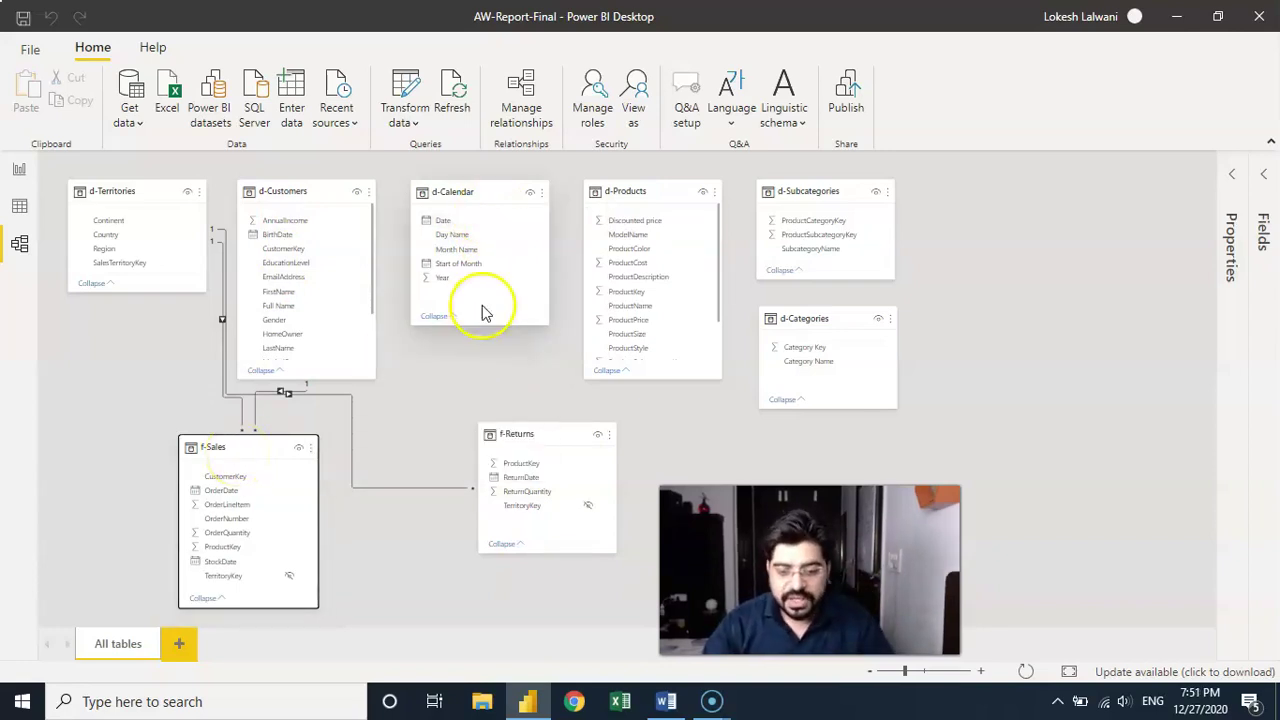
{"action": "left_click", "coordinate": [453, 221]}
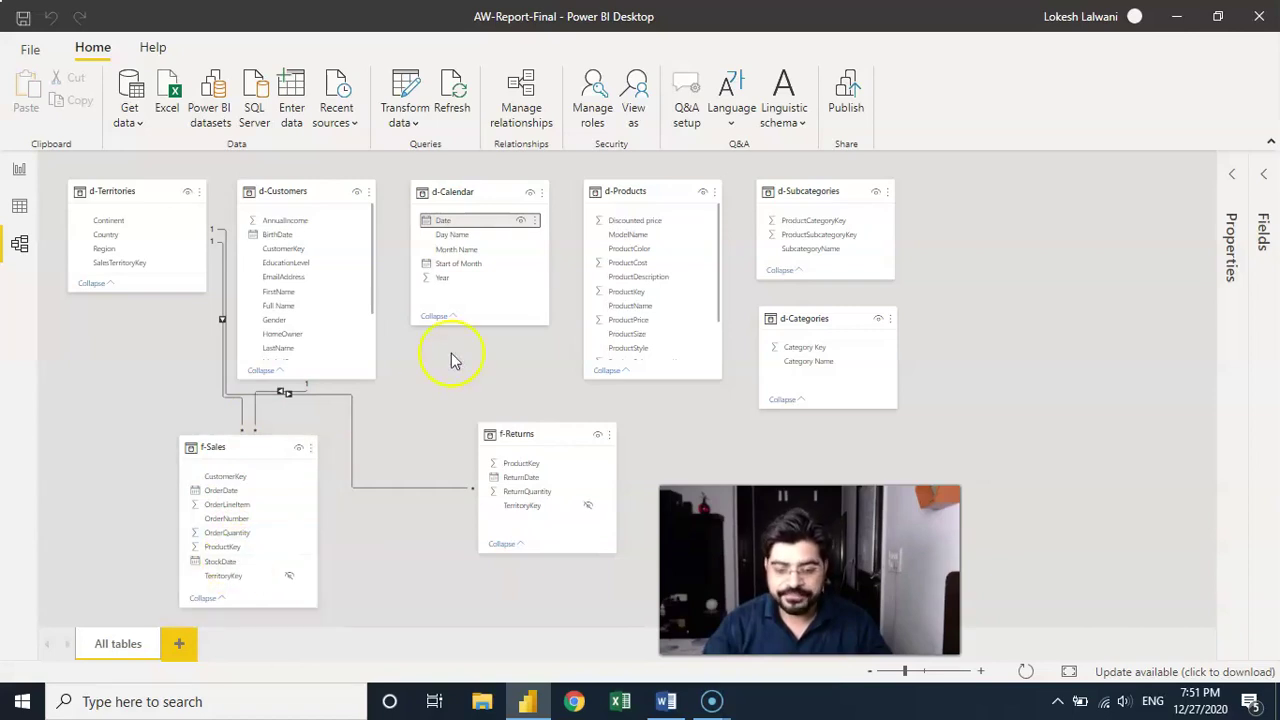
{"action": "left_click", "coordinate": [460, 221]}
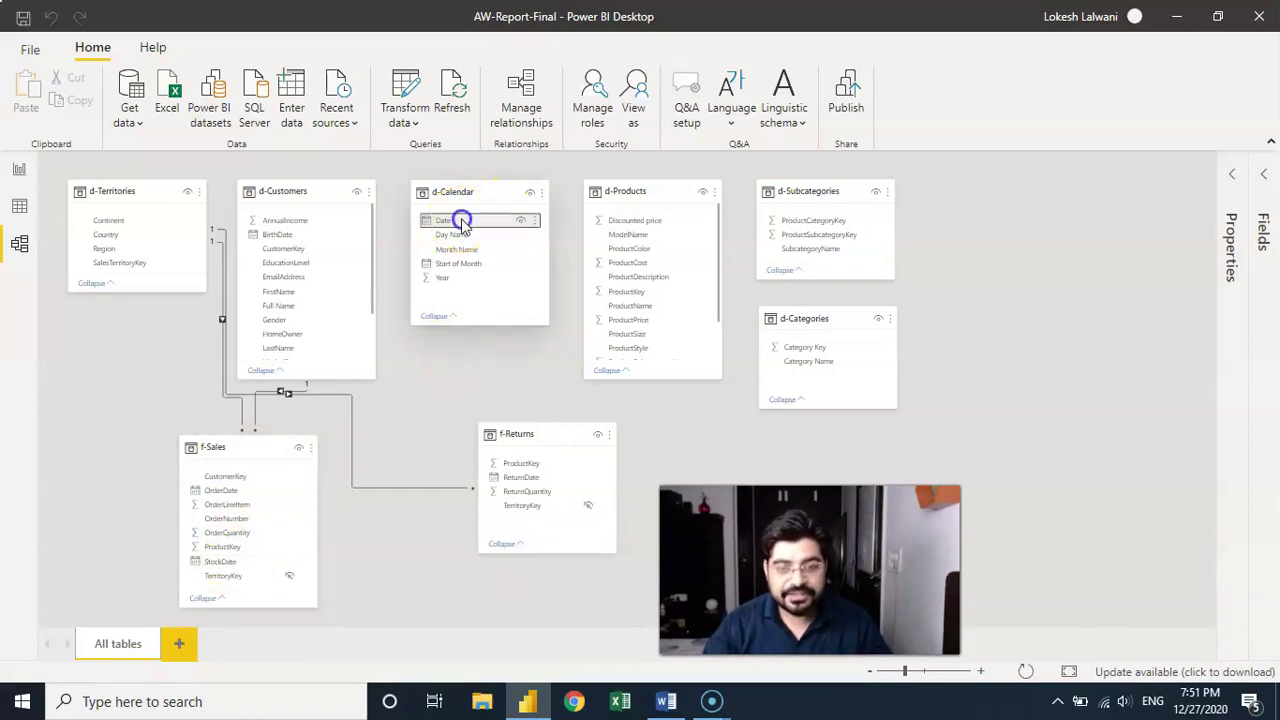
{"action": "left_click_drag", "start_coordinate": [460, 221], "coordinate": [260, 497]}
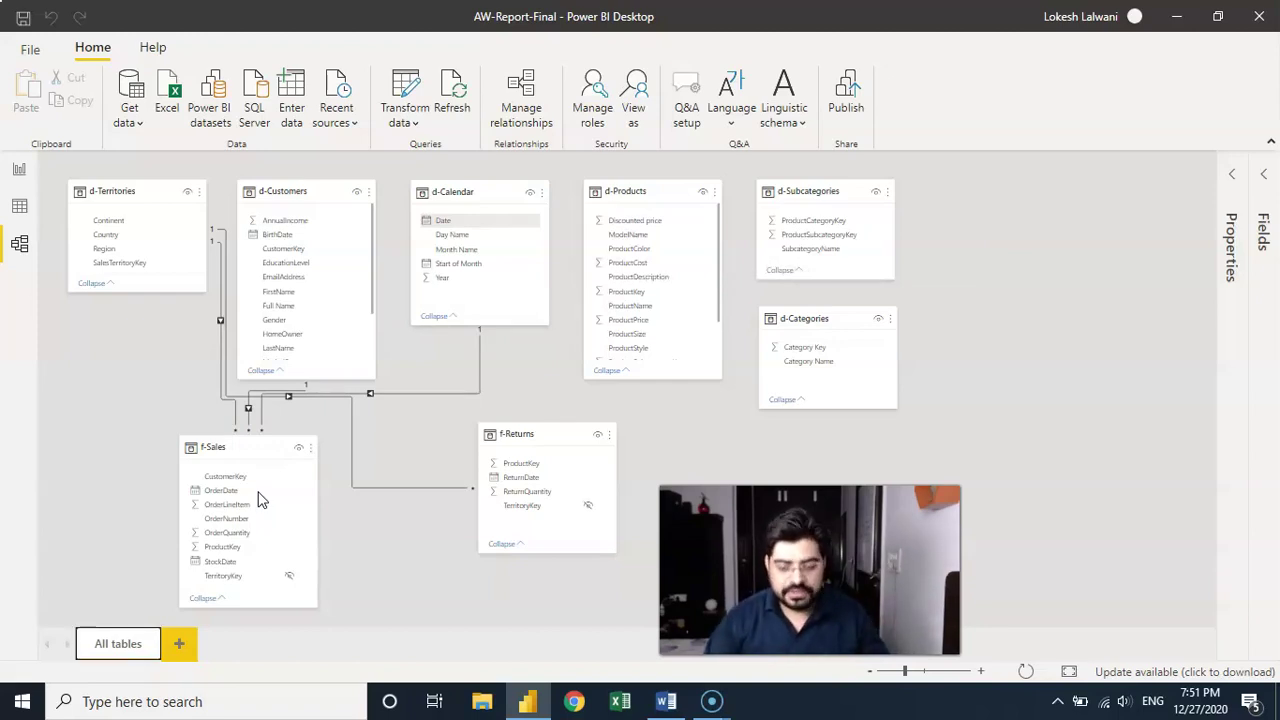
{"action": "left_click", "coordinate": [478, 385]}
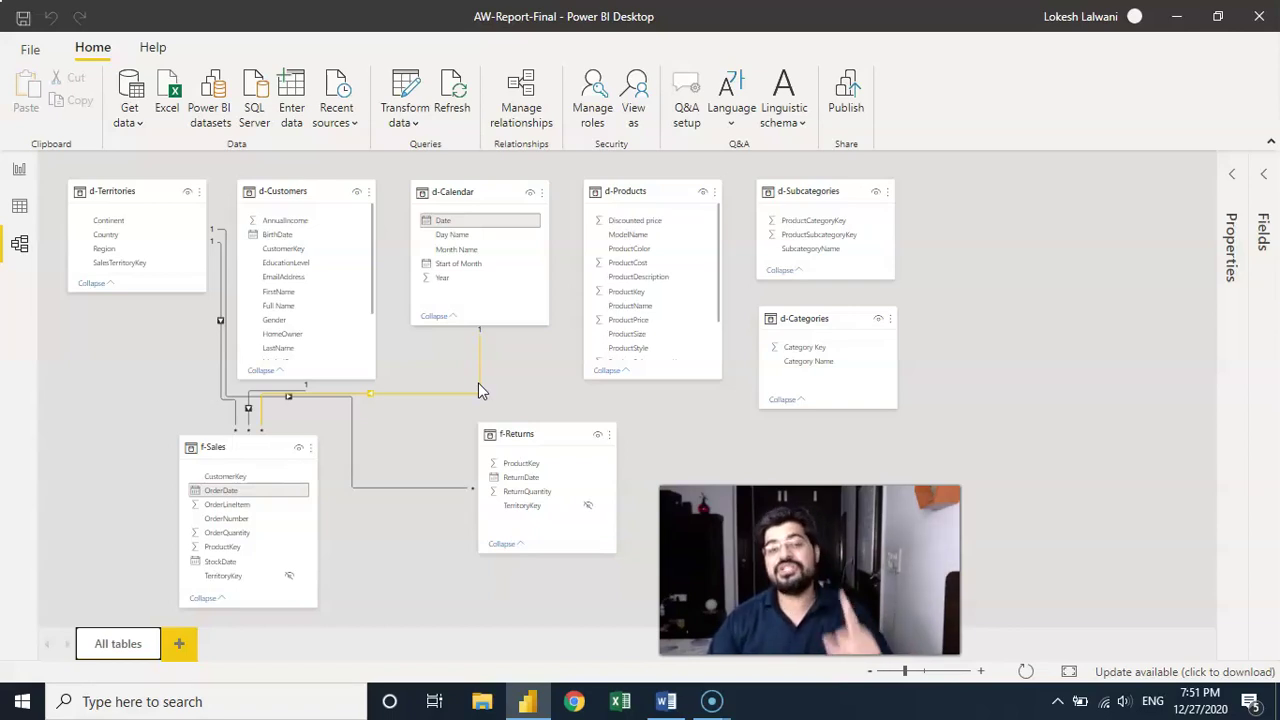
{"action": "left_click", "coordinate": [457, 222]}
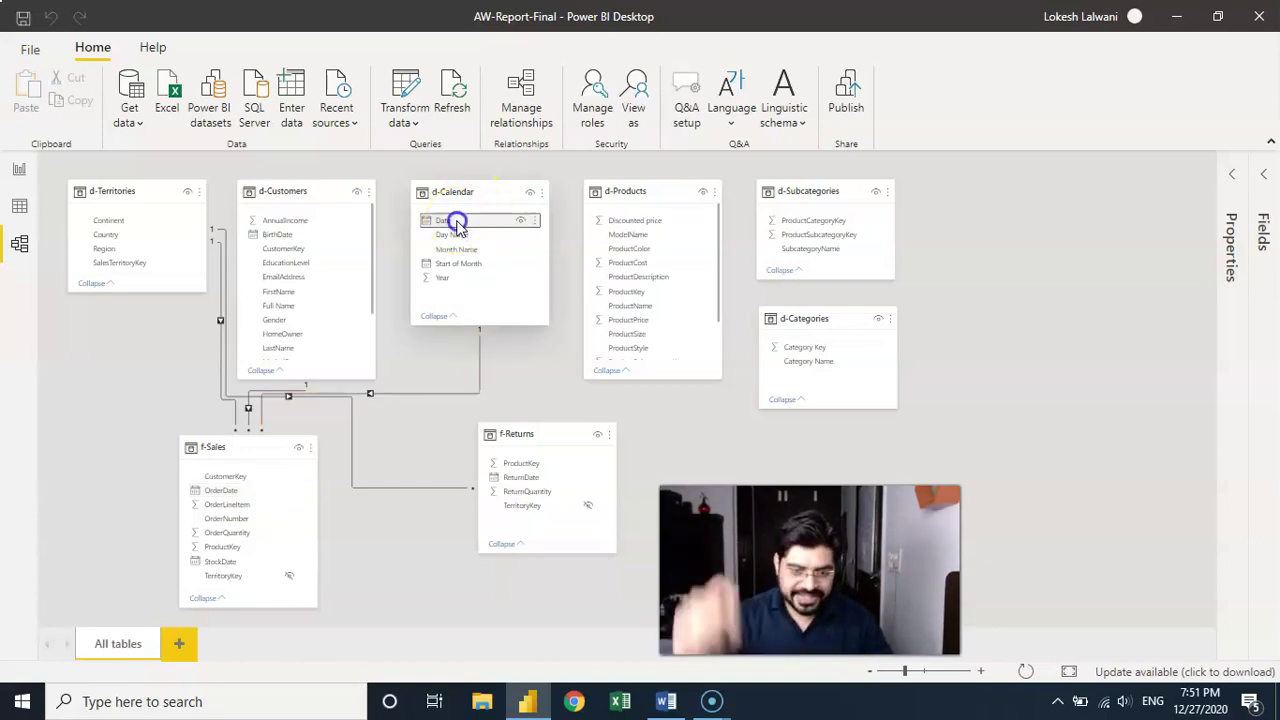
{"action": "left_click_drag", "start_coordinate": [457, 224], "coordinate": [249, 565]}
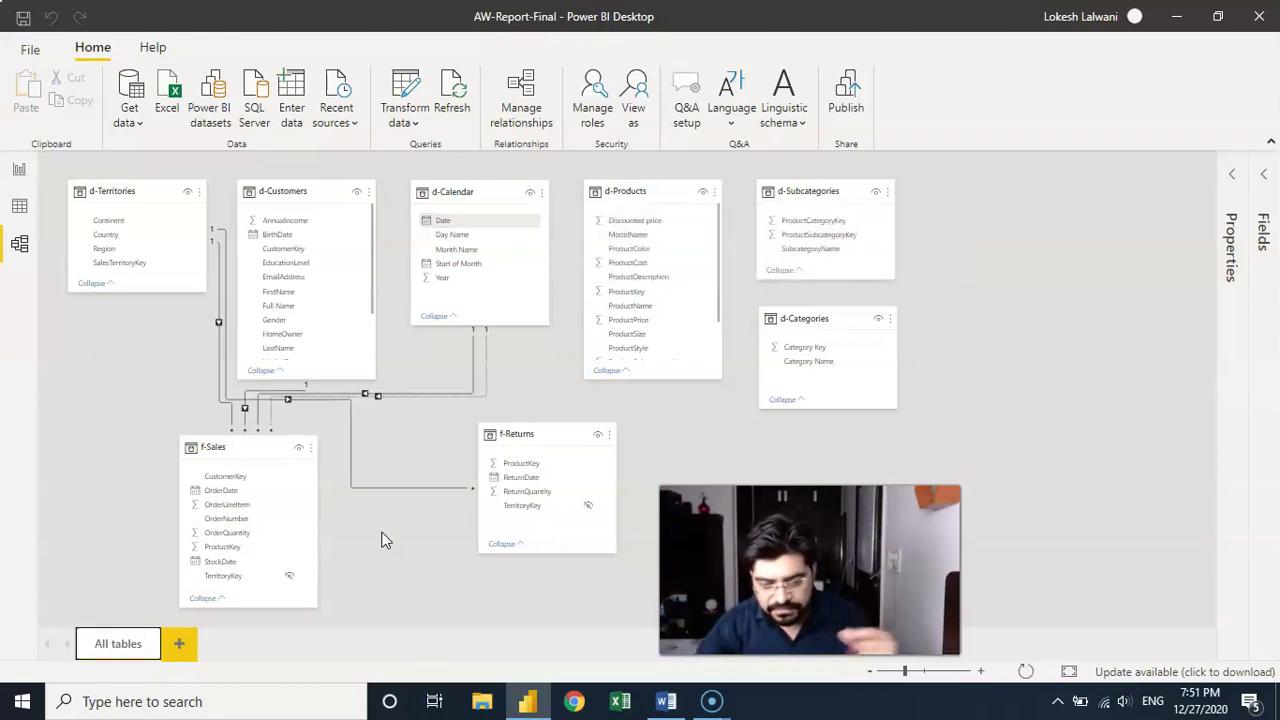
- Deactivate the relationship between f-Sales OrderDate and d-Calendar Date in its properties
{"action": "left_click", "coordinate": [474, 361]}
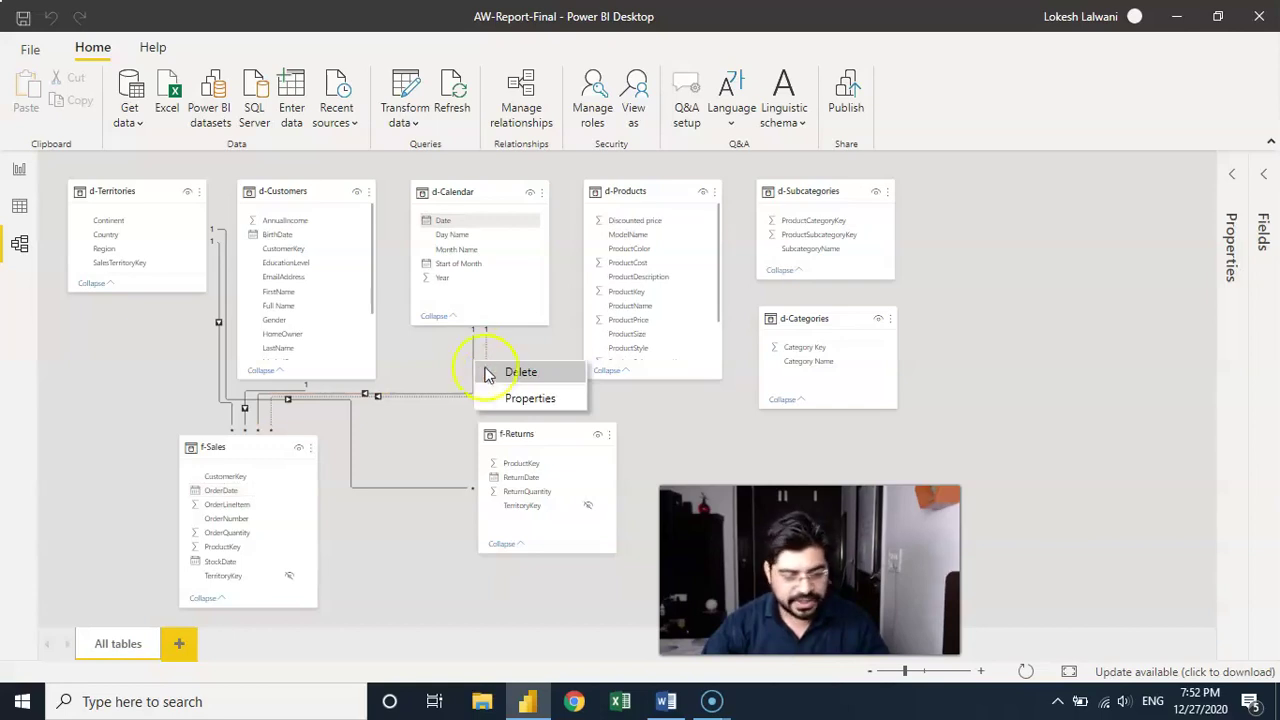
{"action": "left_click", "coordinate": [492, 398]}
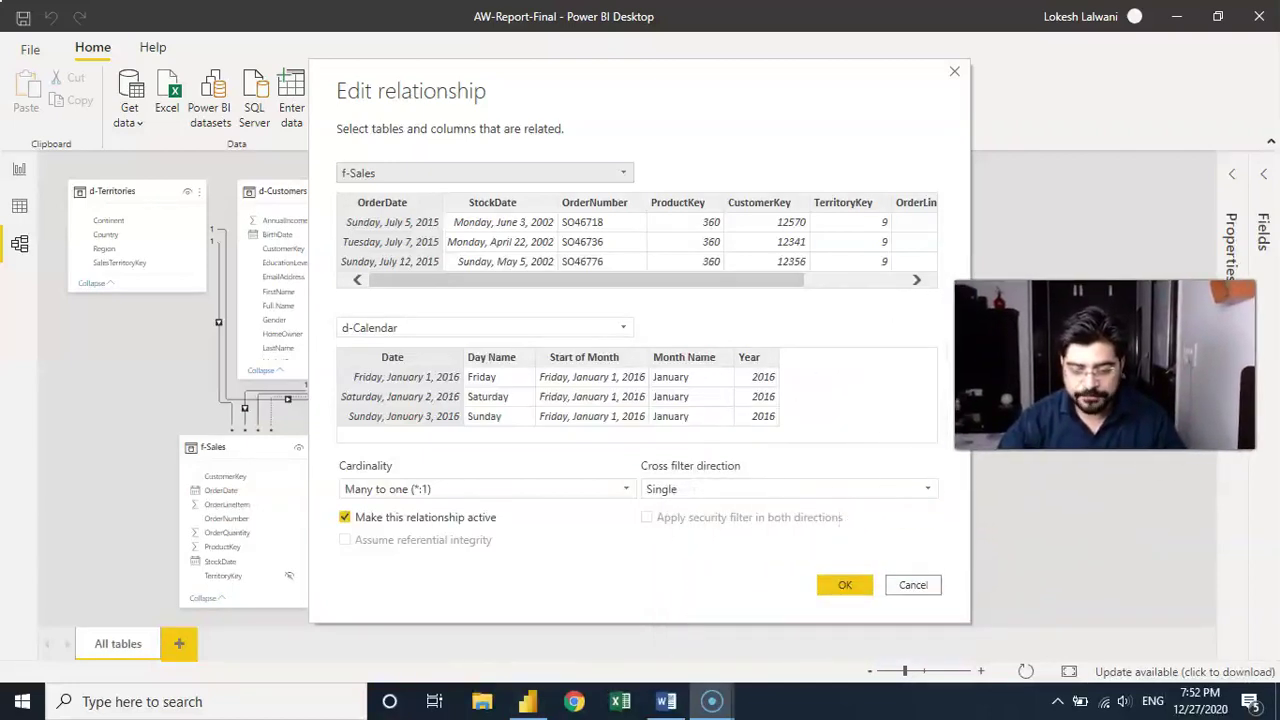
{"action": "left_click", "coordinate": [344, 518]}
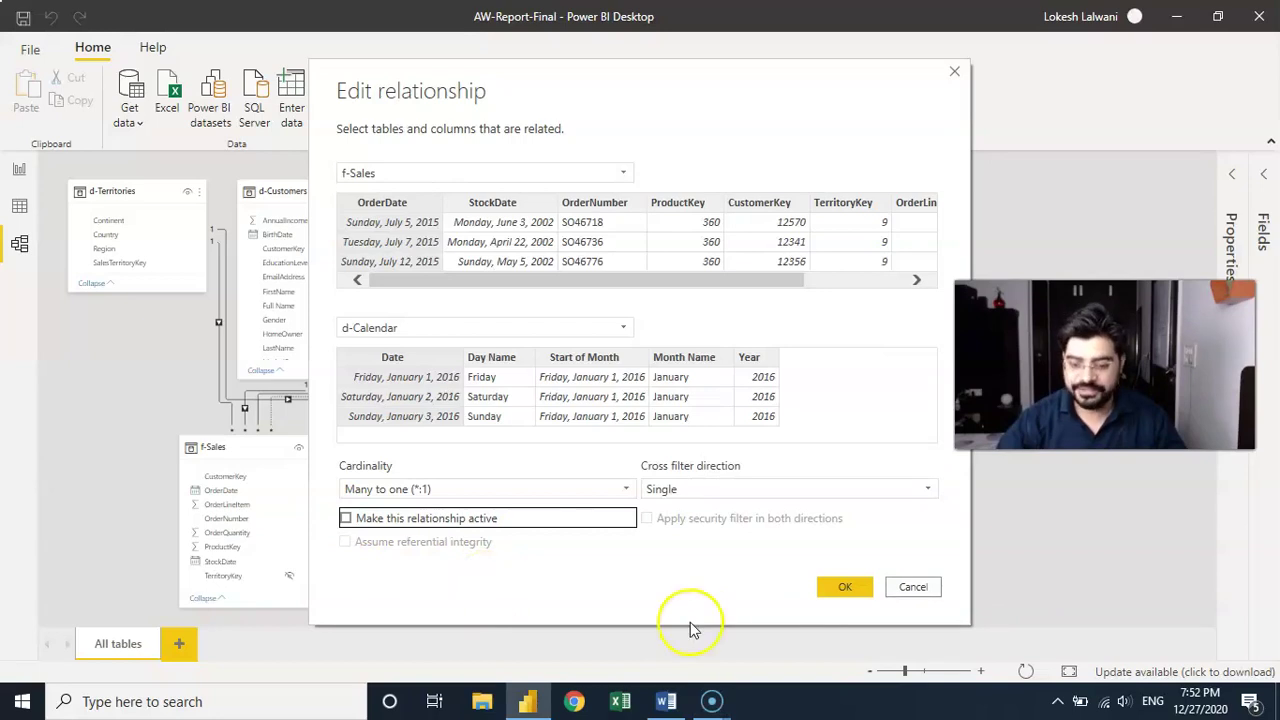
{"action": "left_click", "coordinate": [840, 590]}
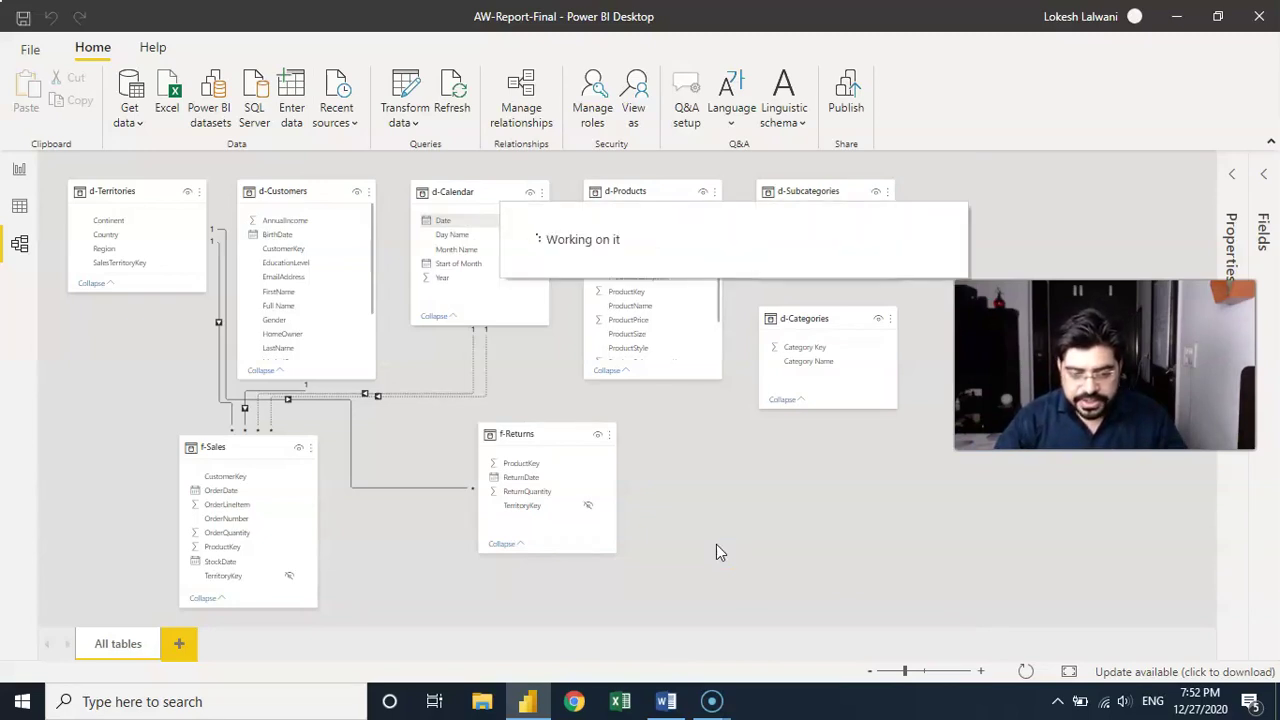
- Make the relationship between f-Sales StockDate and d-Calendar Date active
{"action": "left_click", "coordinate": [486, 356]}
{"action": "double_click", "coordinate": [486, 354]}
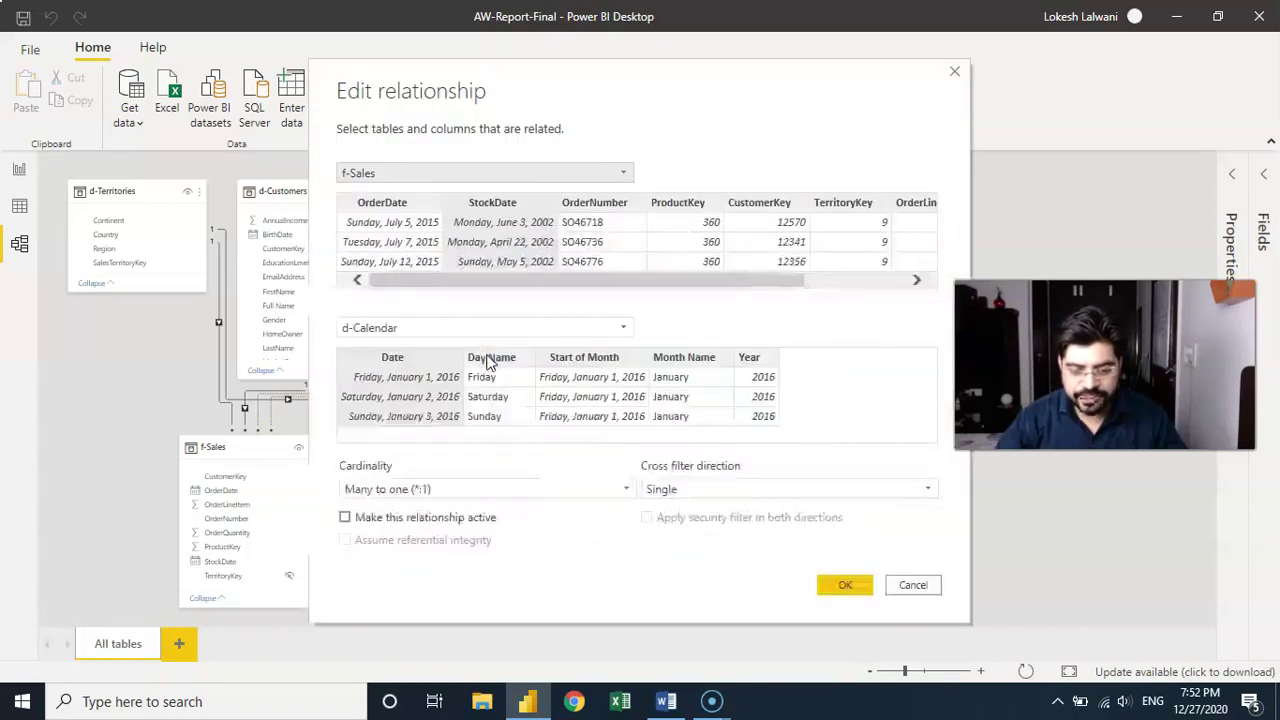
{"action": "left_click", "coordinate": [345, 517]}
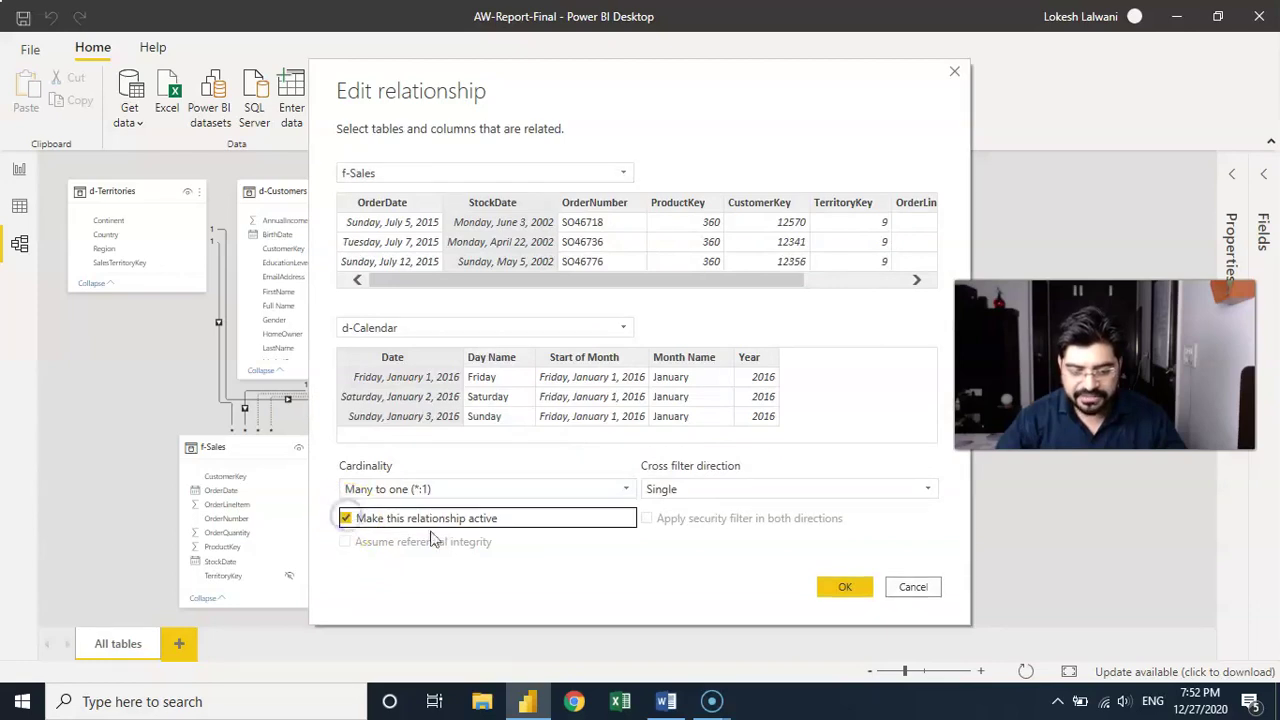
{"action": "left_click", "coordinate": [840, 587]}
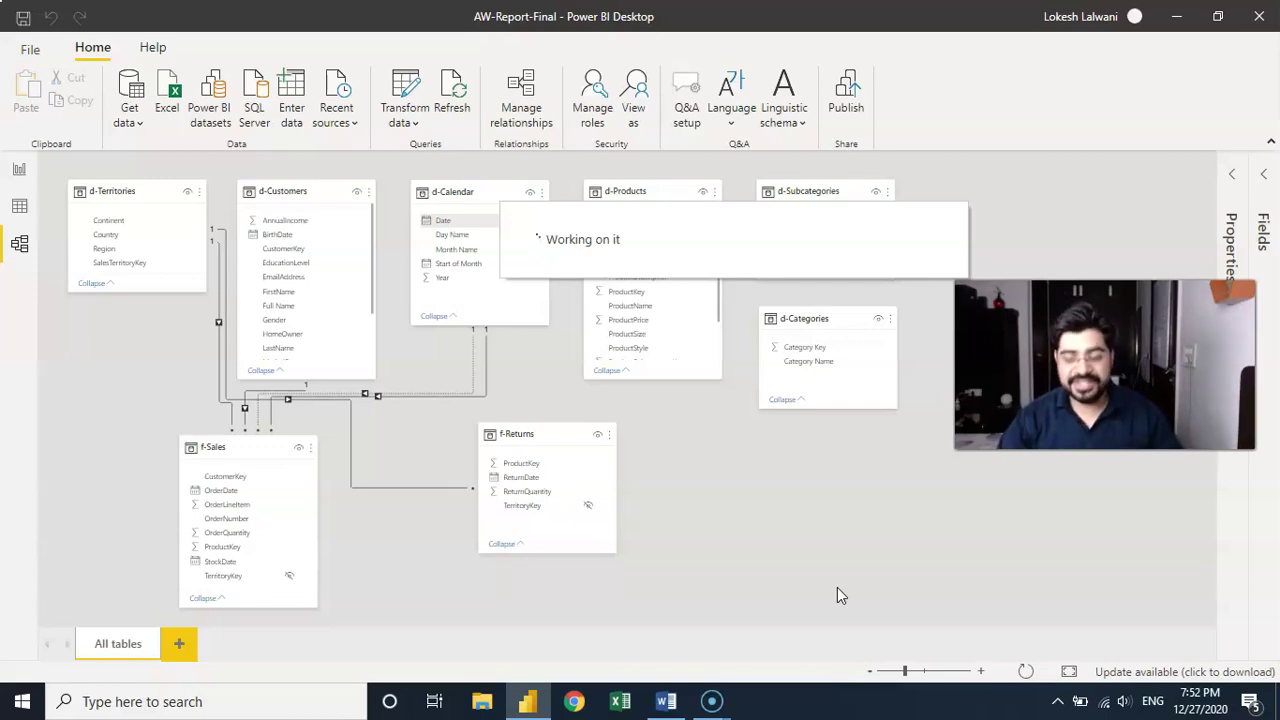
- Deactivate the relationship between f-Sales StockDate and d-Calendar Date
{"action": "left_click", "coordinate": [487, 369]}
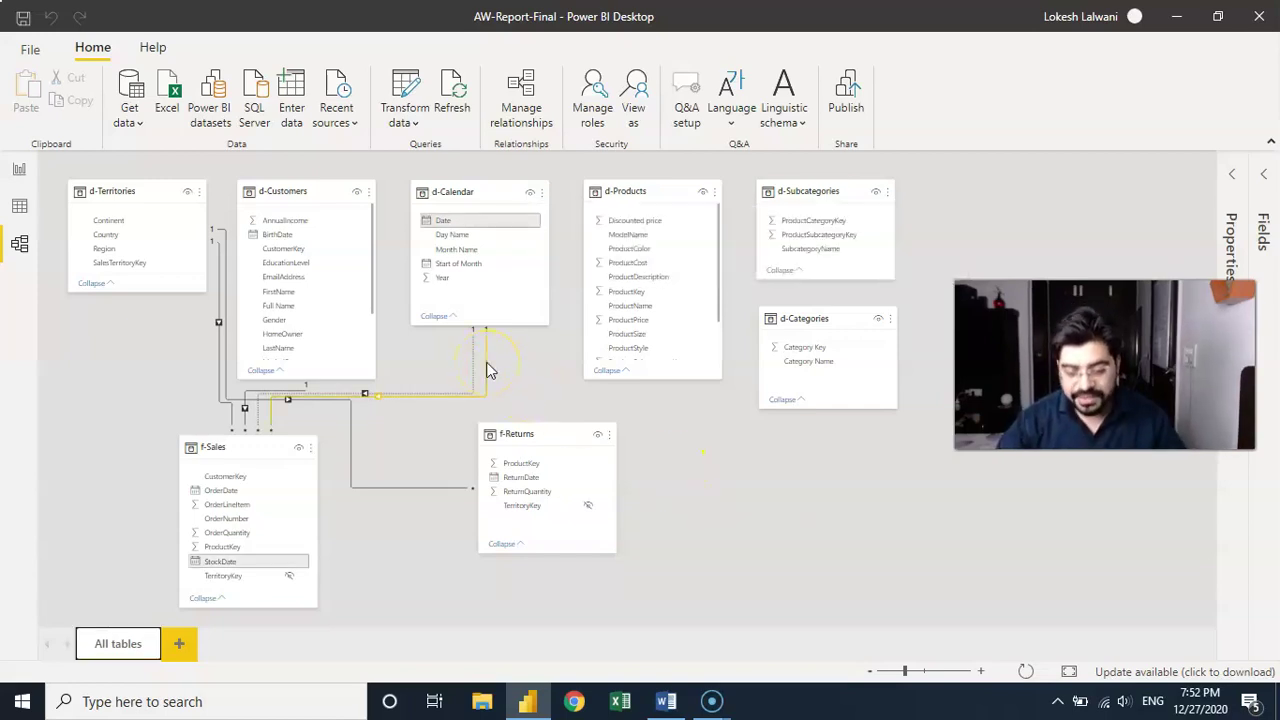
{"action": "double_click", "coordinate": [487, 369]}
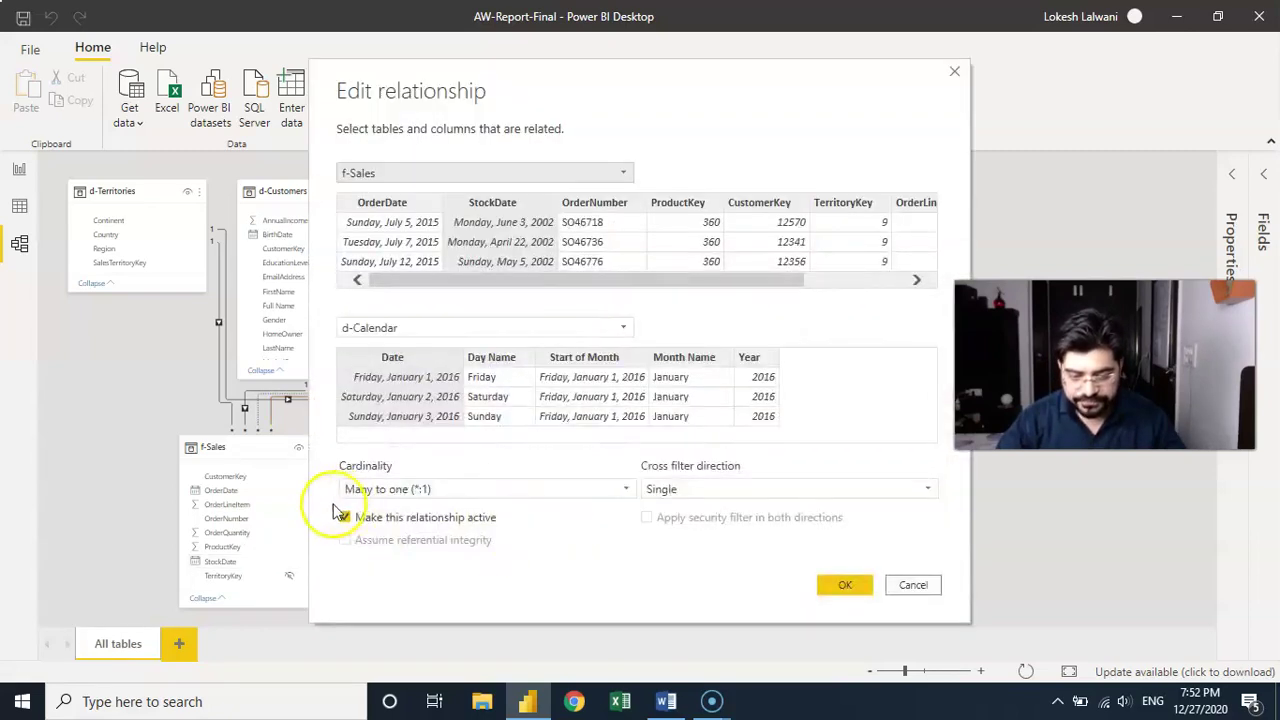
{"action": "left_click", "coordinate": [344, 518]}
{"action": "left_click", "coordinate": [843, 585]}
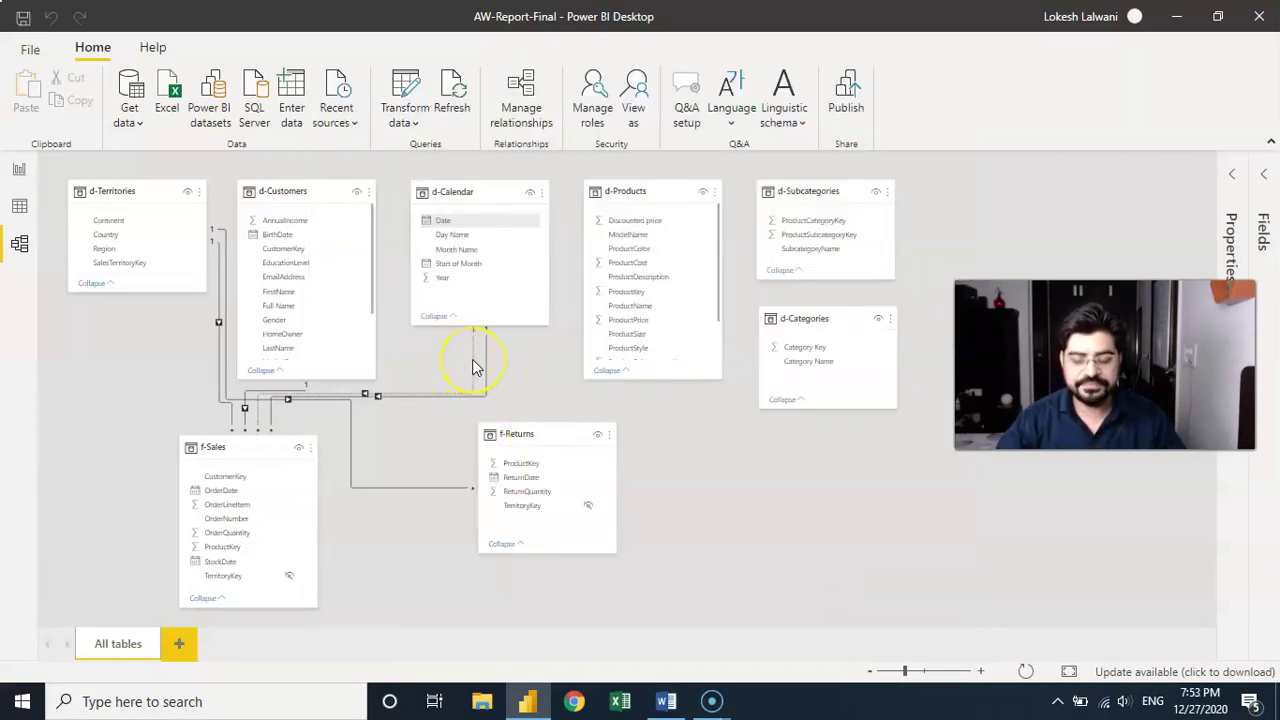
- Make the relationship between f-Sales OrderDate and d-Calendar Date active, keeping Date as the related calendar column
{"action": "double_click", "coordinate": [484, 359]}
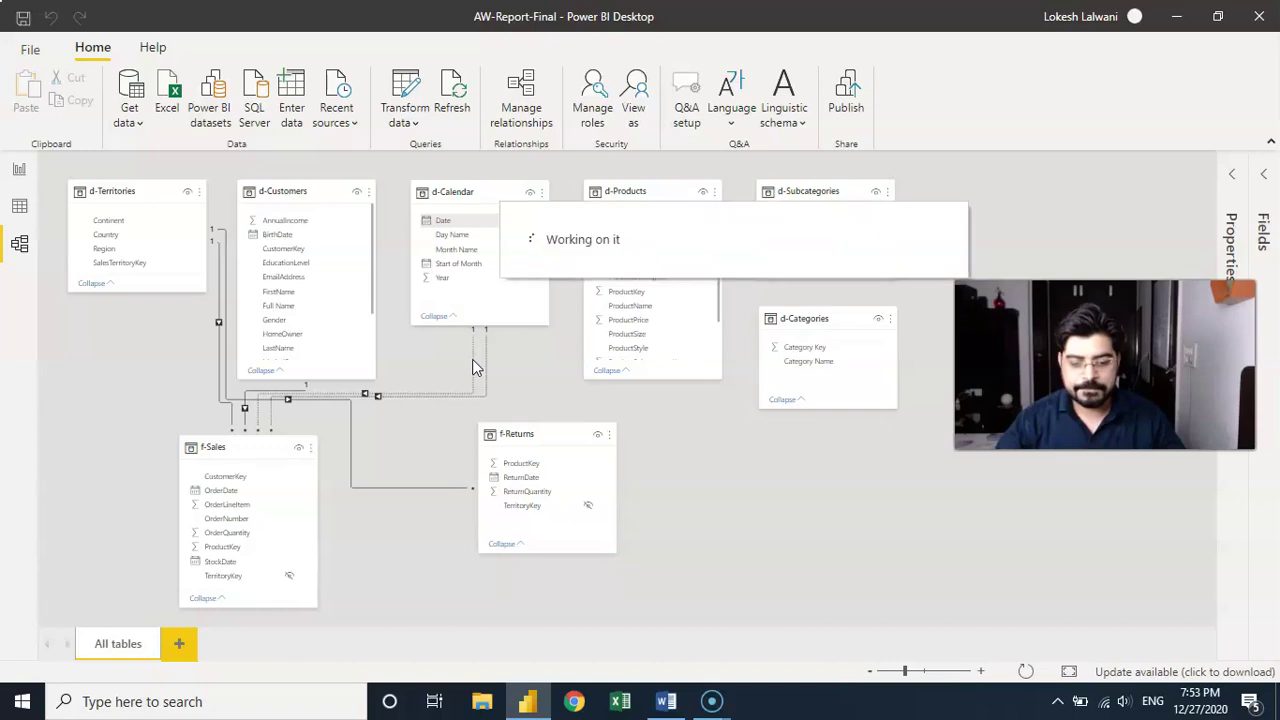
{"action": "double_click", "coordinate": [473, 360]}
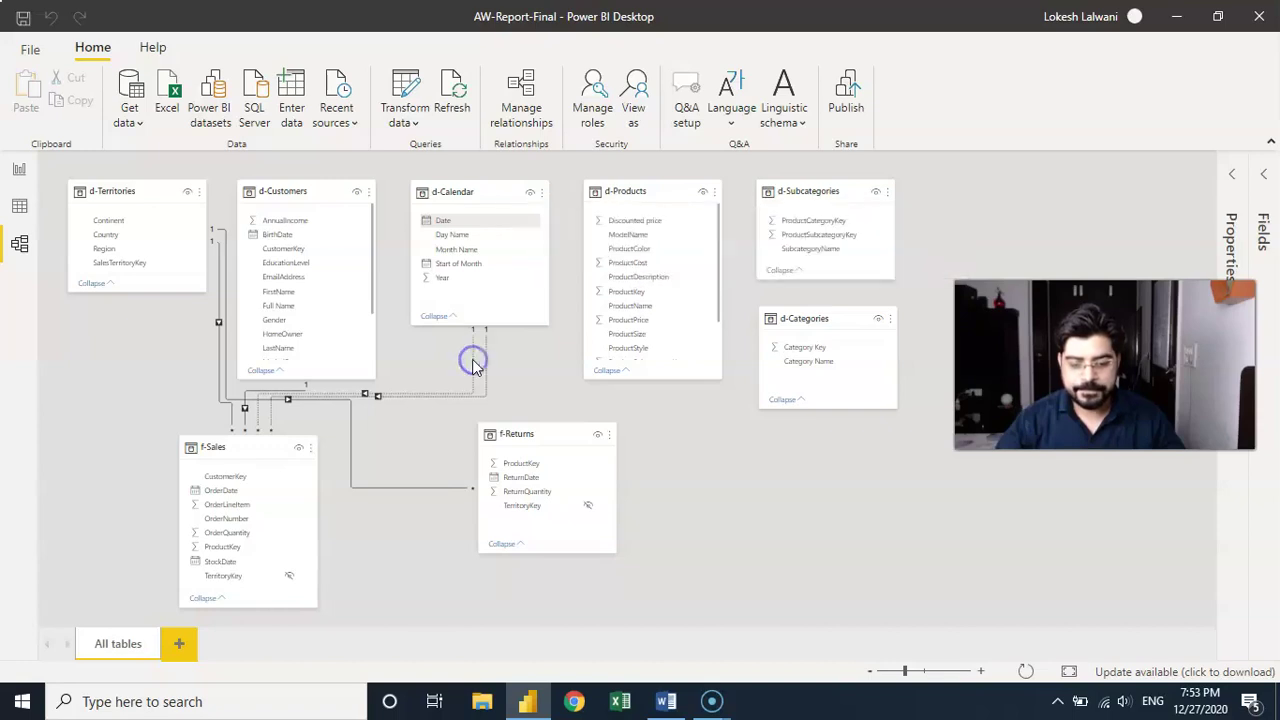
{"action": "left_click", "coordinate": [473, 358]}
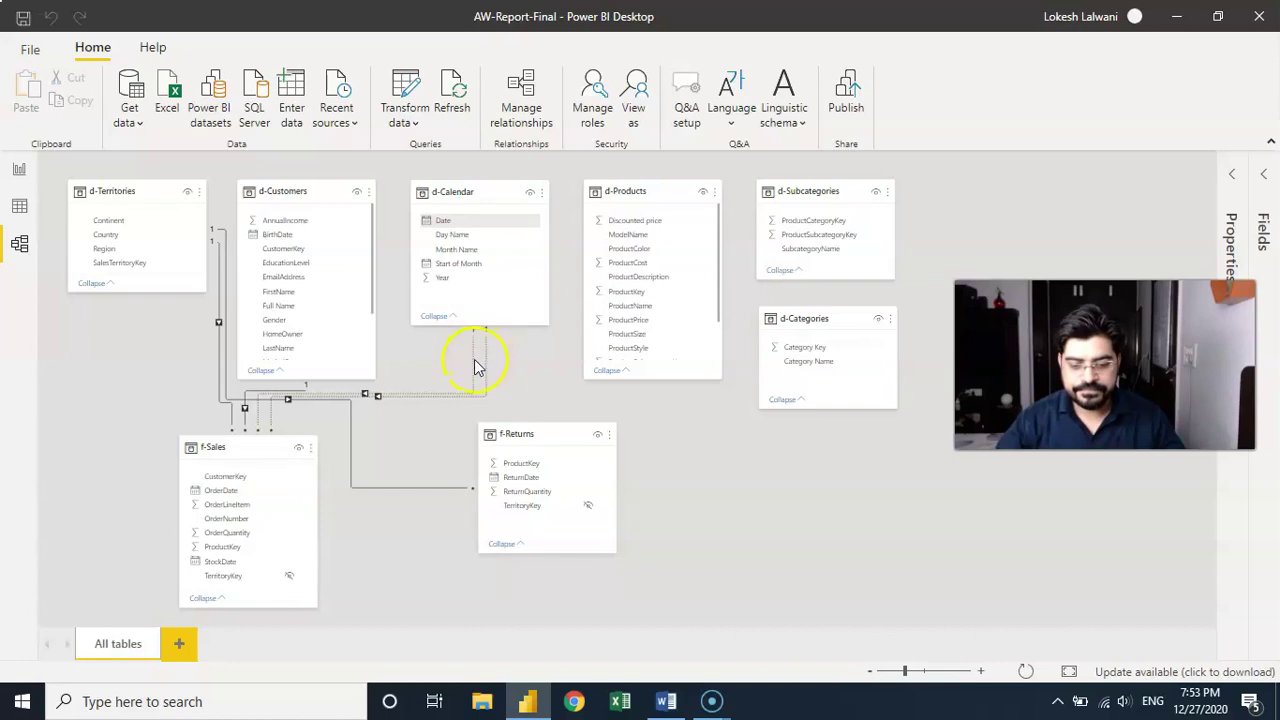
{"action": "left_click", "coordinate": [471, 360]}
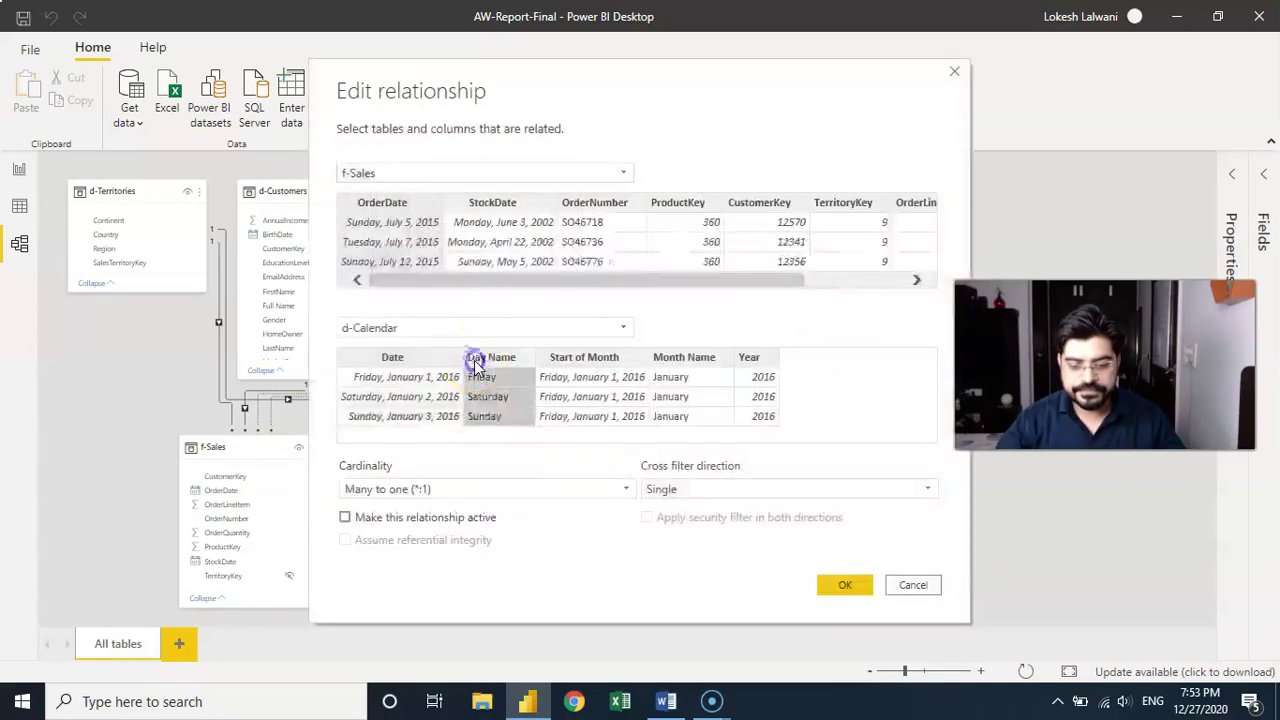
{"action": "left_click", "coordinate": [418, 356]}
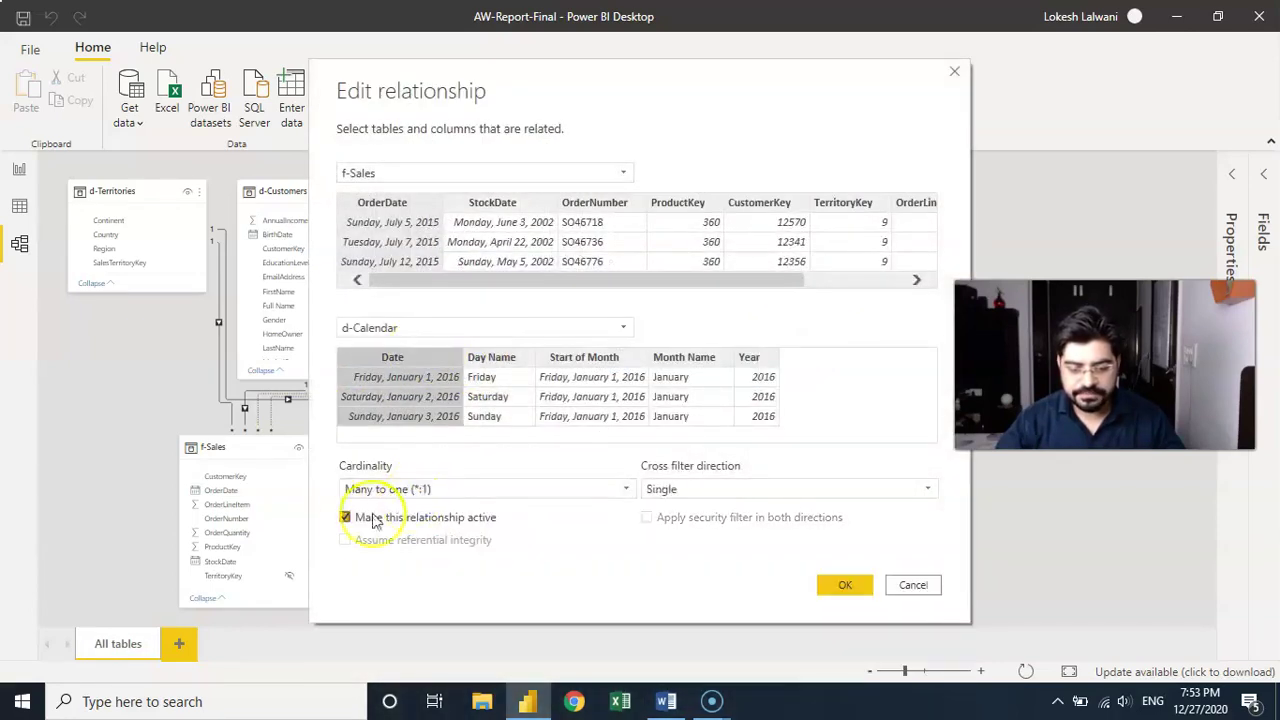
{"action": "left_click", "coordinate": [374, 520]}
{"action": "left_click", "coordinate": [347, 520]}
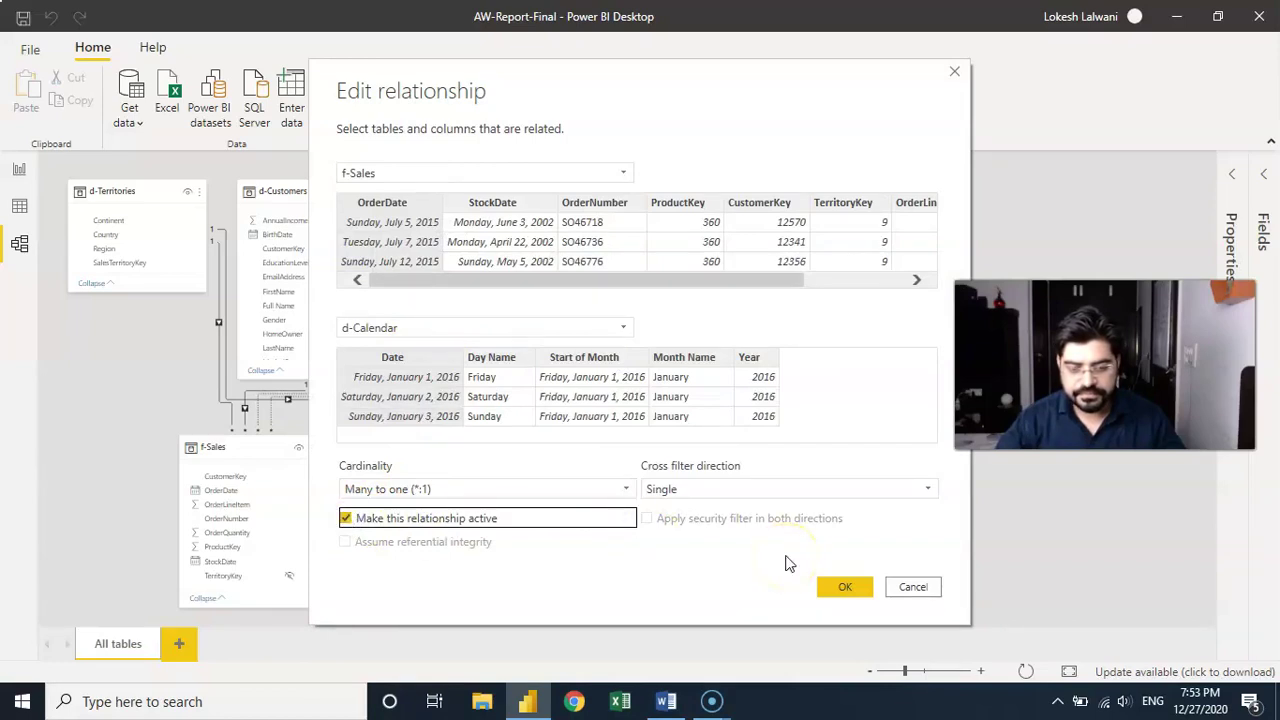
{"action": "left_click_drag", "start_coordinate": [737, 91], "coordinate": [688, 134]}
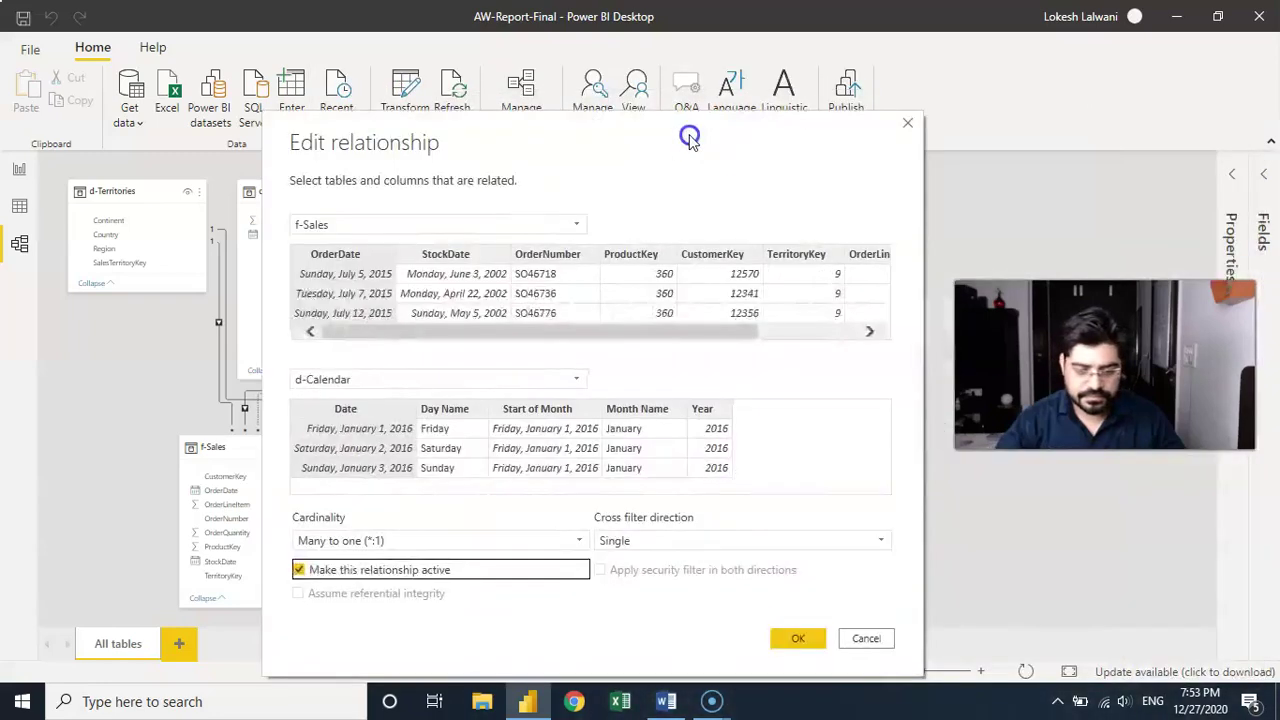
{"action": "left_click", "coordinate": [797, 640]}
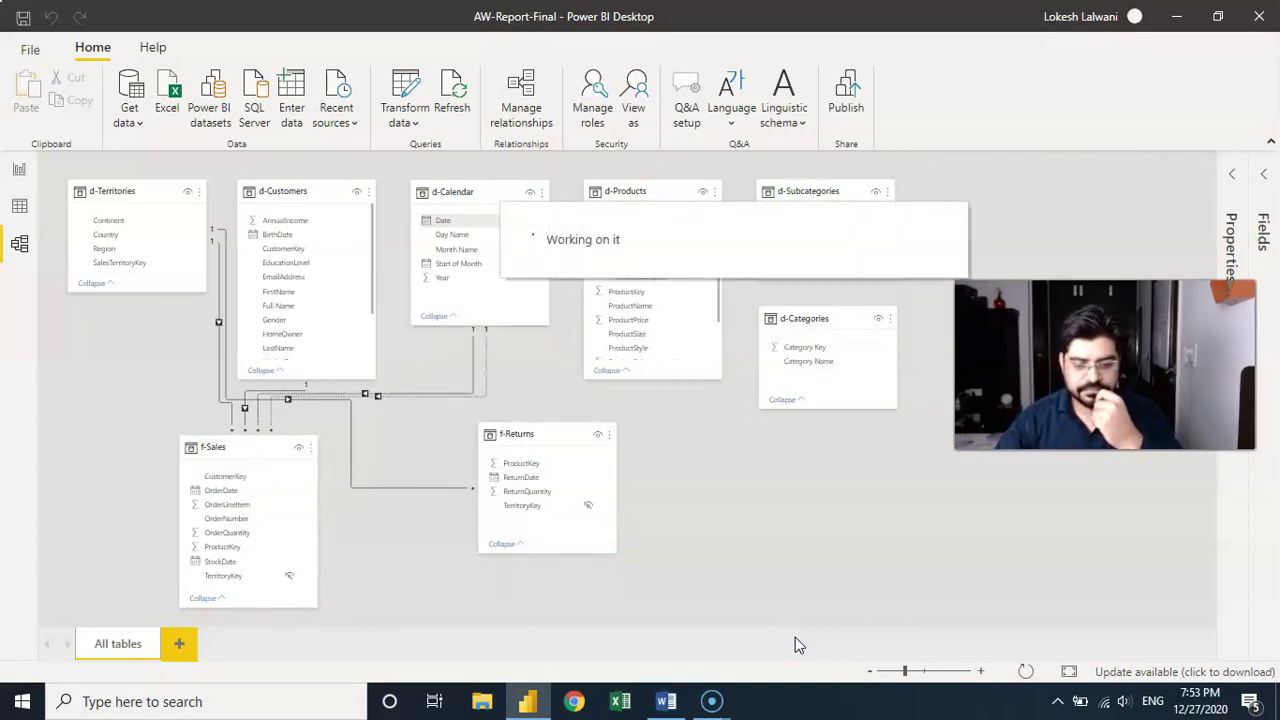
- Relate the Date field of d-Calendar to ReturnDate in f-Returns
{"action": "left_click", "coordinate": [695, 503]}
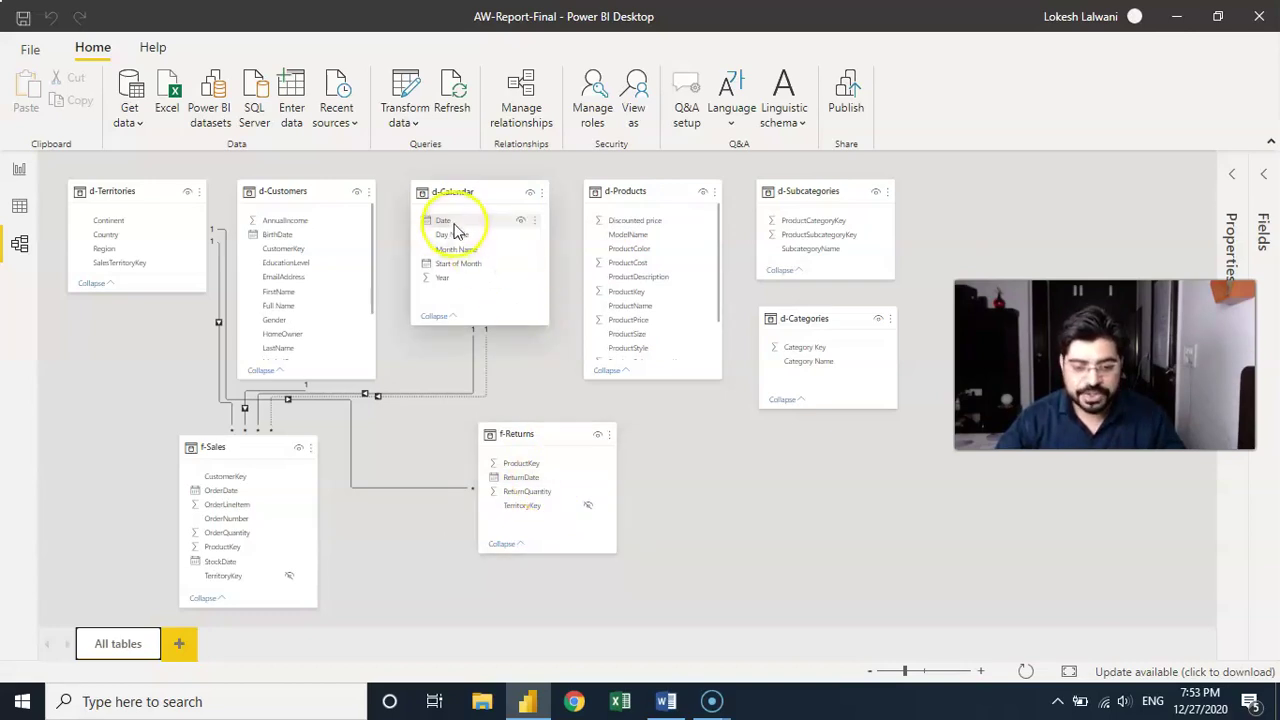
{"action": "left_click_drag", "start_coordinate": [452, 226], "coordinate": [551, 480]}
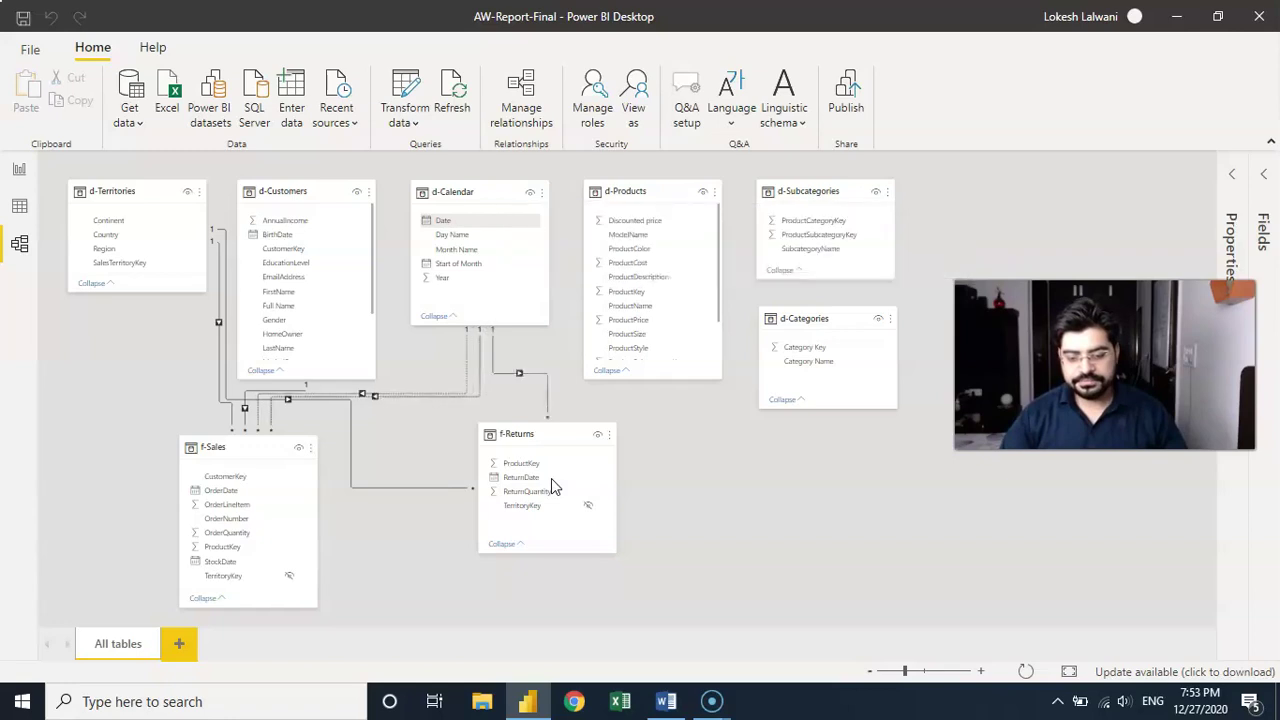
- Relate the ProductKey field of d-Products to ProductKey in f-Sales
{"action": "left_click", "coordinate": [549, 391]}
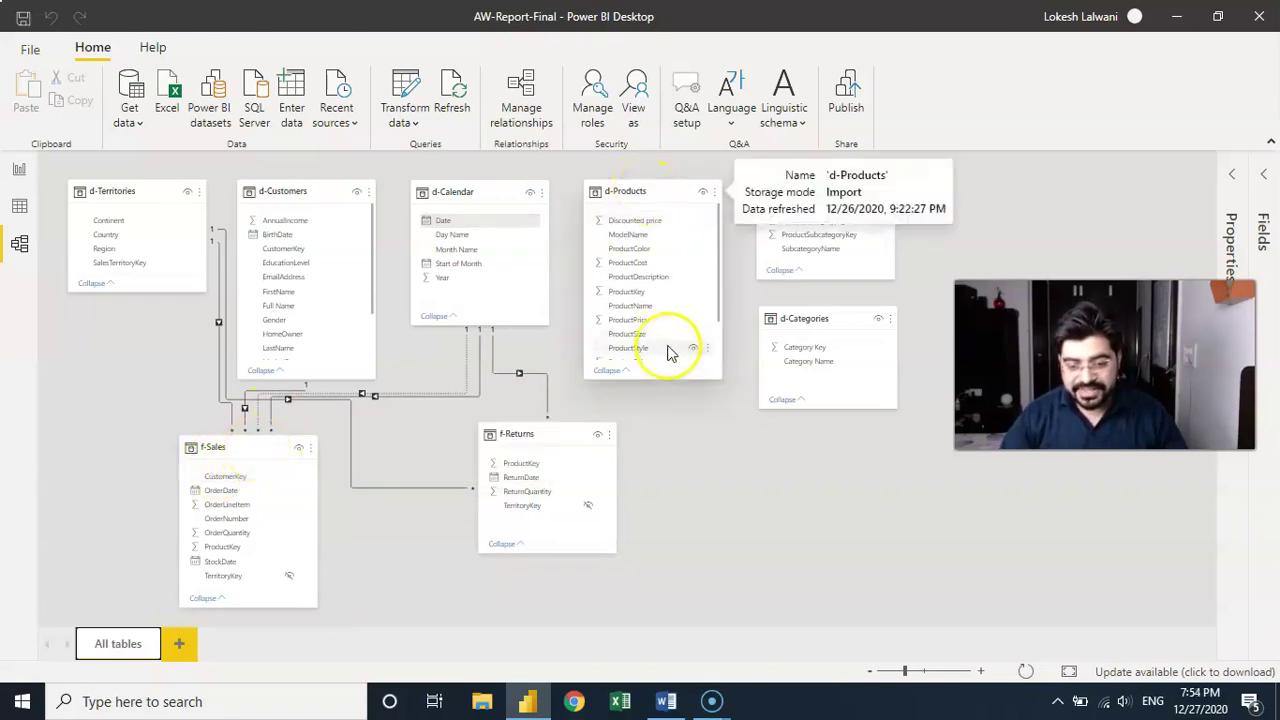
{"action": "left_click_drag", "start_coordinate": [718, 265], "coordinate": [230, 560]}
{"action": "left_click_drag", "start_coordinate": [643, 280], "coordinate": [253, 555]}
{"action": "left_click", "coordinate": [400, 542]}
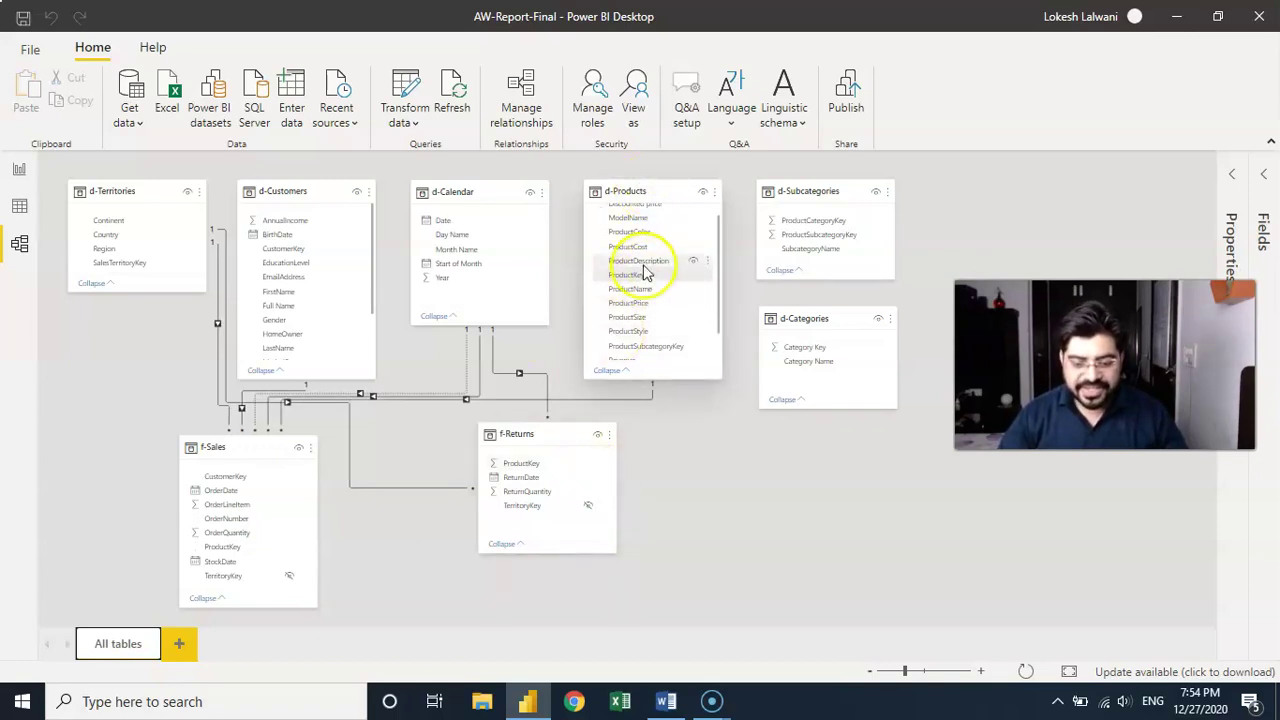
- Relate the ProductKey field of d-Products to ProductKey in f-Returns and check the linked fields
{"action": "left_click_drag", "start_coordinate": [638, 277], "coordinate": [543, 464]}
{"action": "left_click", "coordinate": [610, 332]}
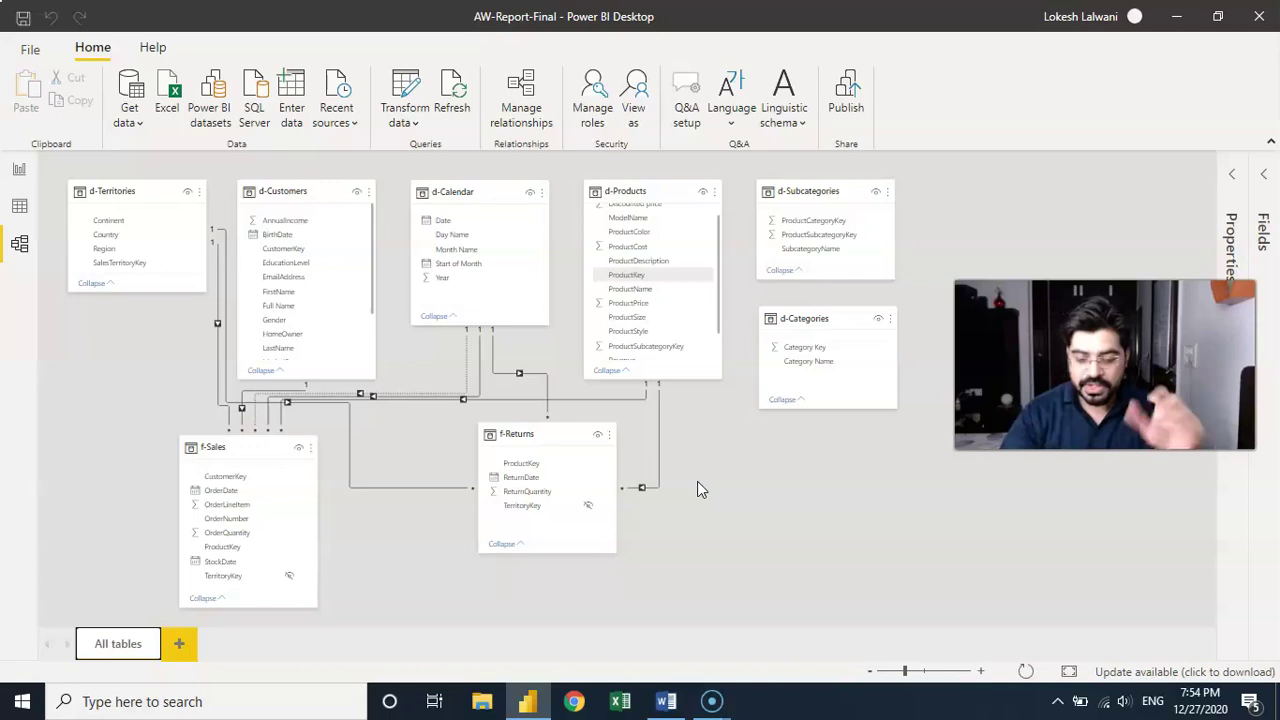
{"action": "left_click", "coordinate": [659, 428]}
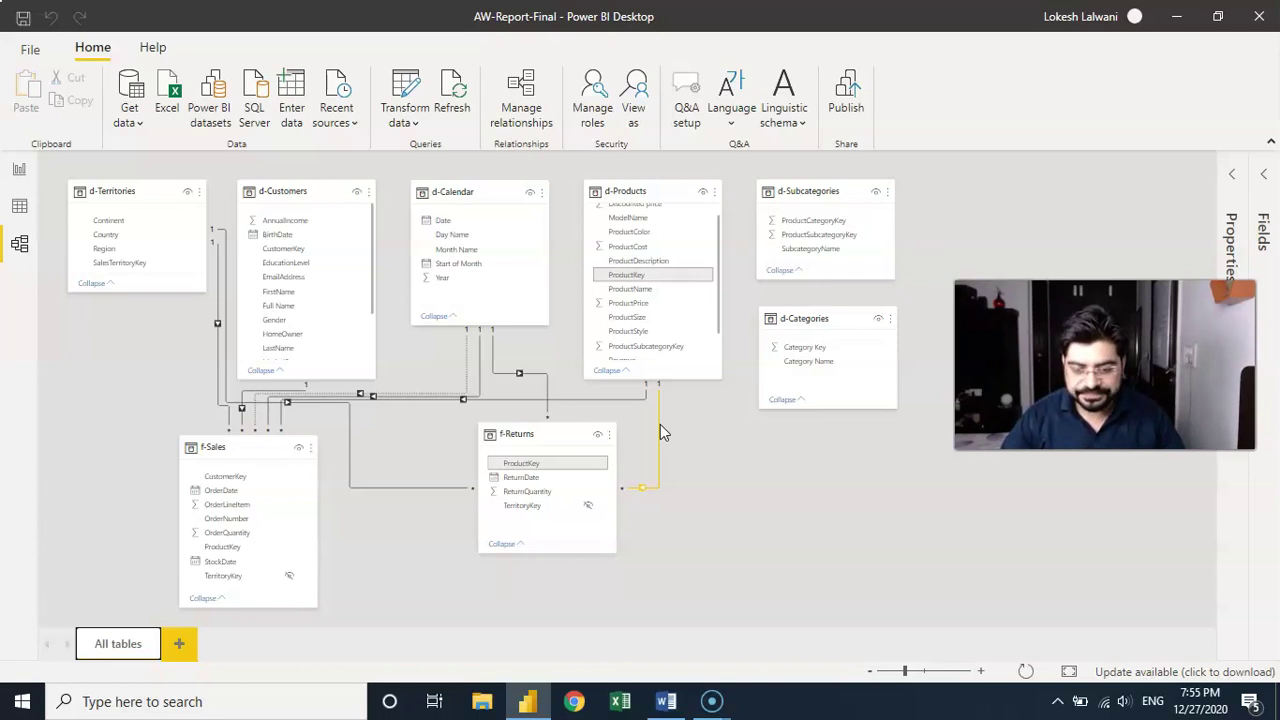
{"action": "left_click", "coordinate": [795, 183]}
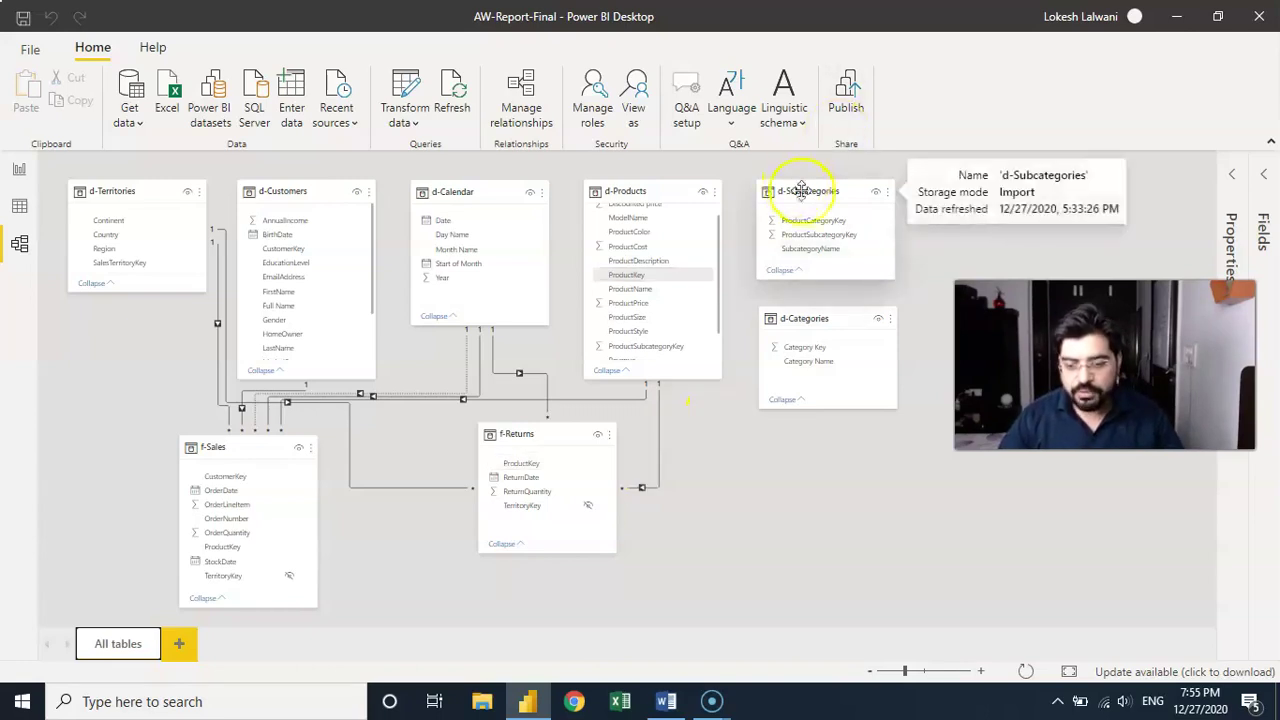
{"action": "left_click", "coordinate": [641, 195]}
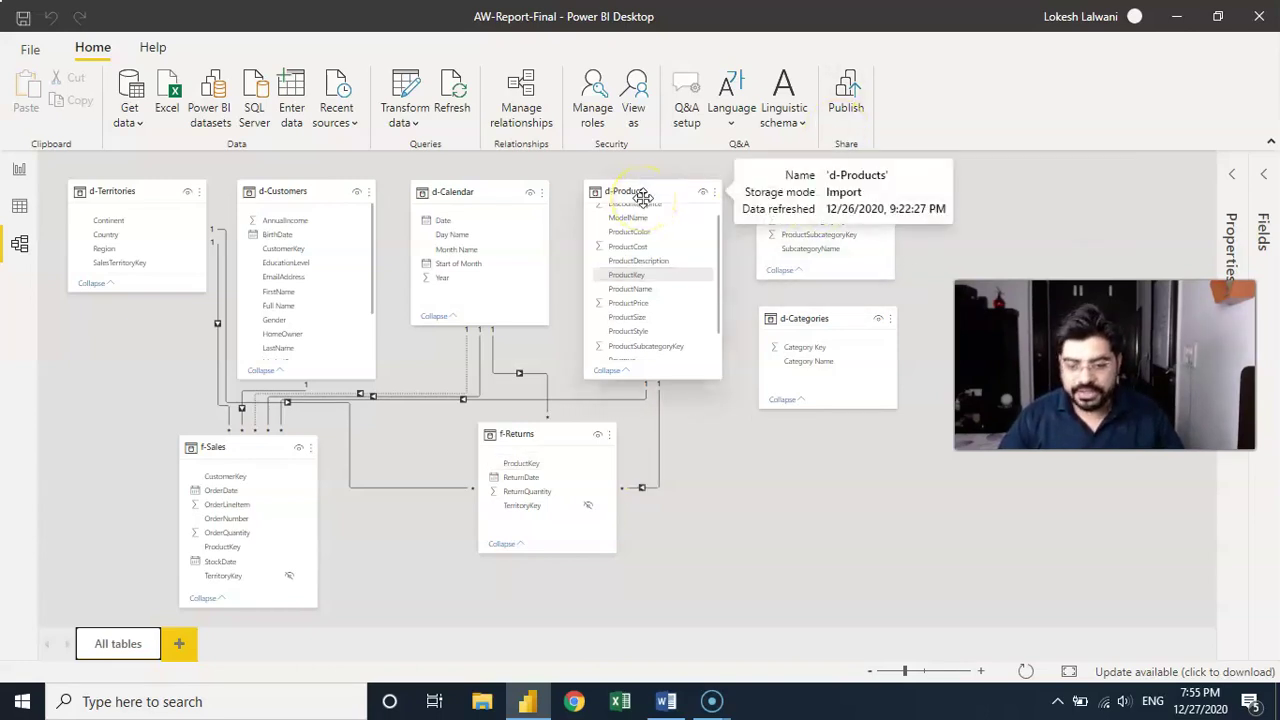
{"action": "left_click", "coordinate": [838, 278]}
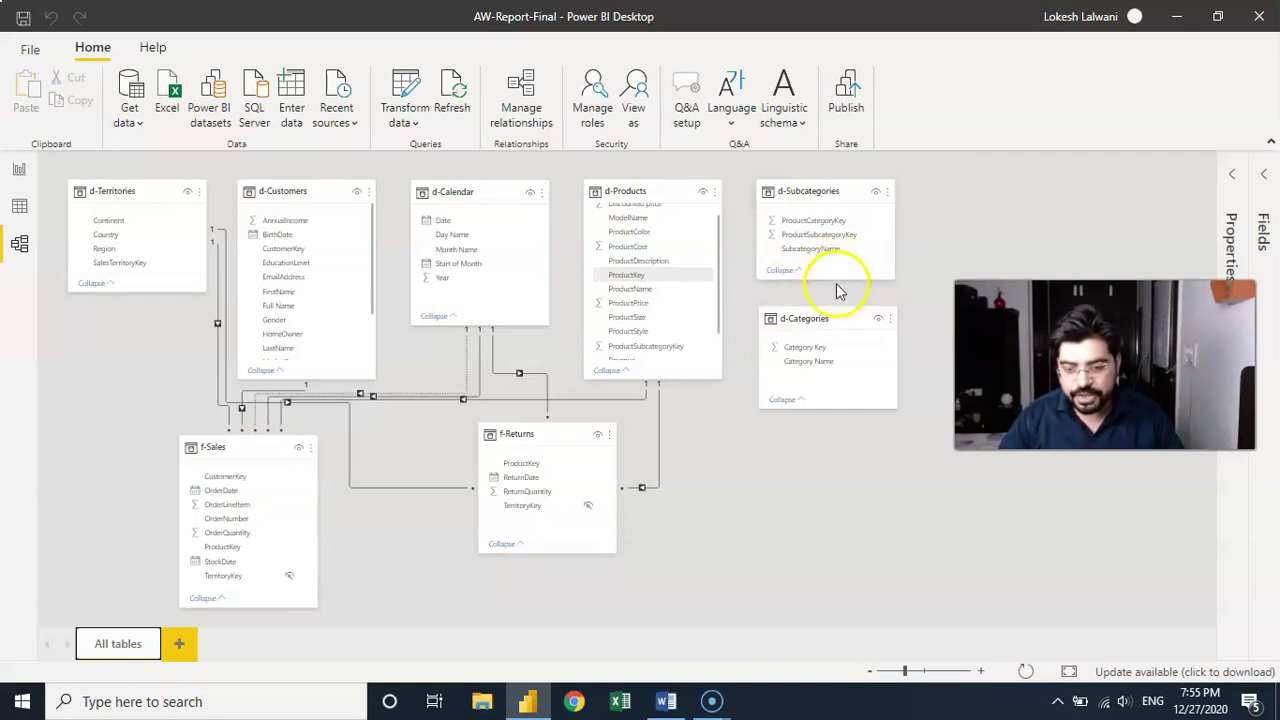
{"action": "left_click", "coordinate": [838, 191]}
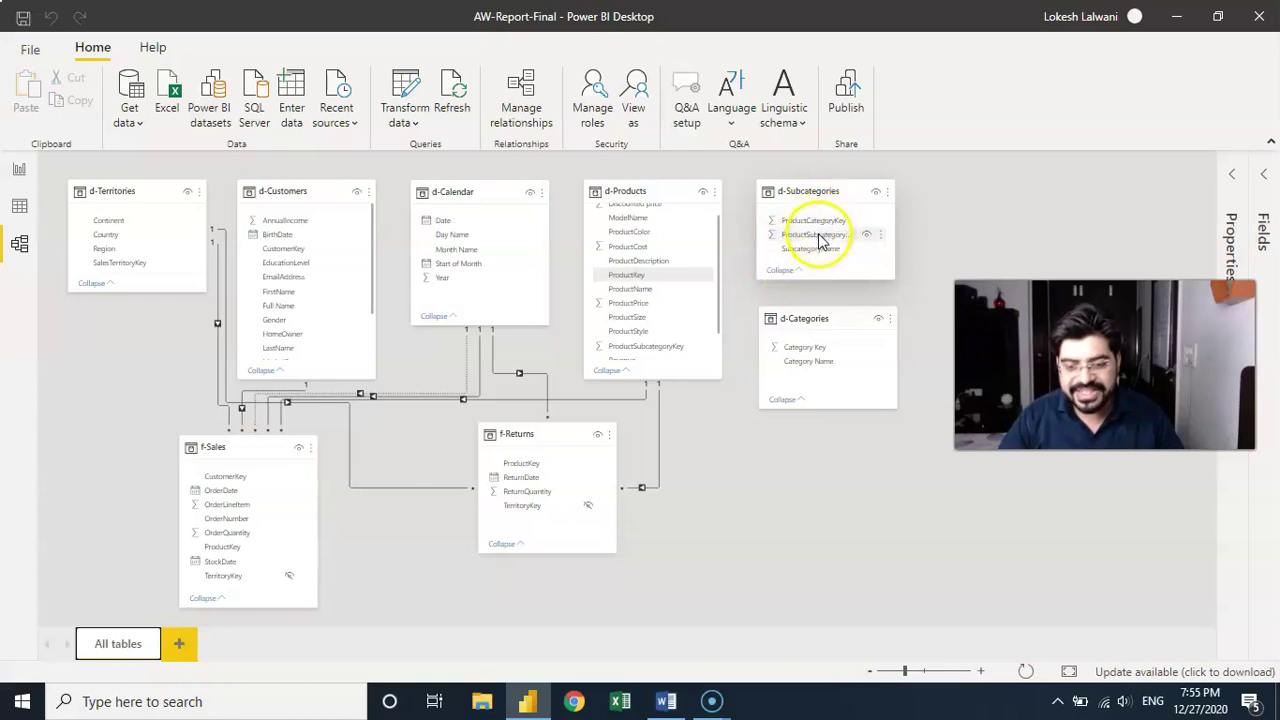
- Relate the ProductSubcategoryKey field of d-Subcategories to ProductSubcategoryKey in d-Products
{"action": "left_click", "coordinate": [718, 288]}
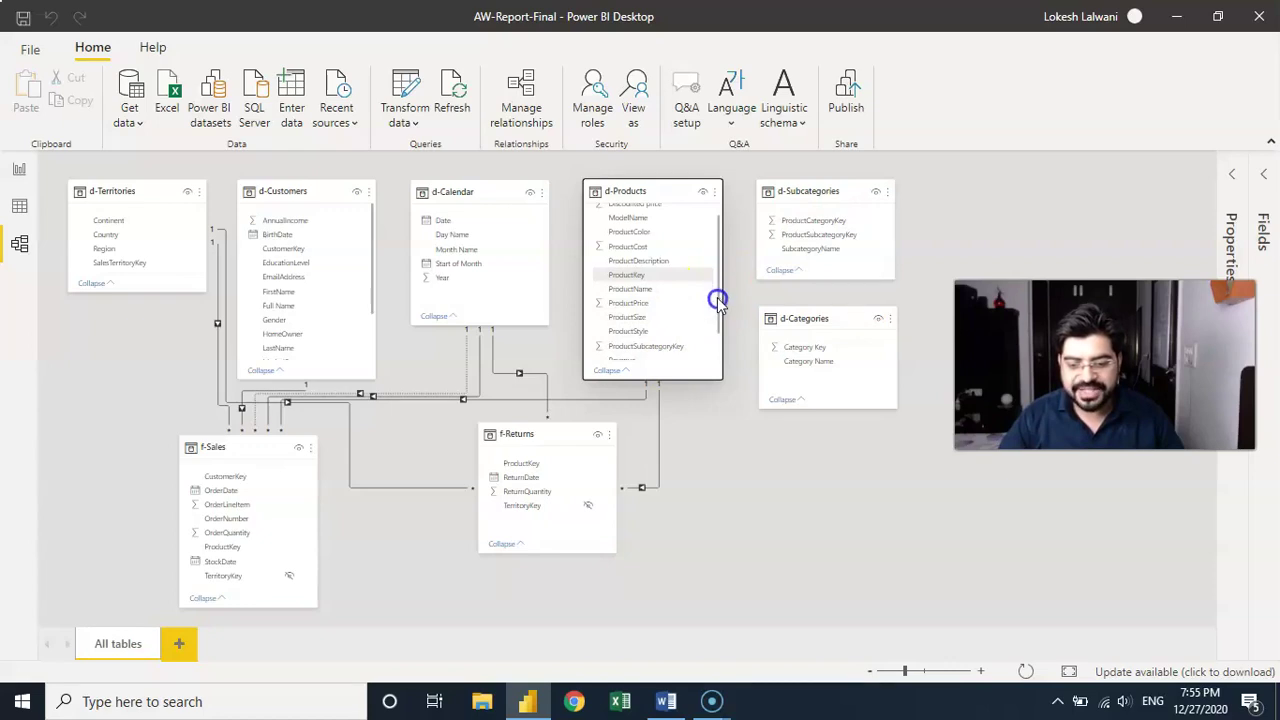
{"action": "scroll", "coordinate": [718, 296], "scroll_direction": "down", "scroll_amount": 2}
{"action": "left_click", "coordinate": [815, 236]}
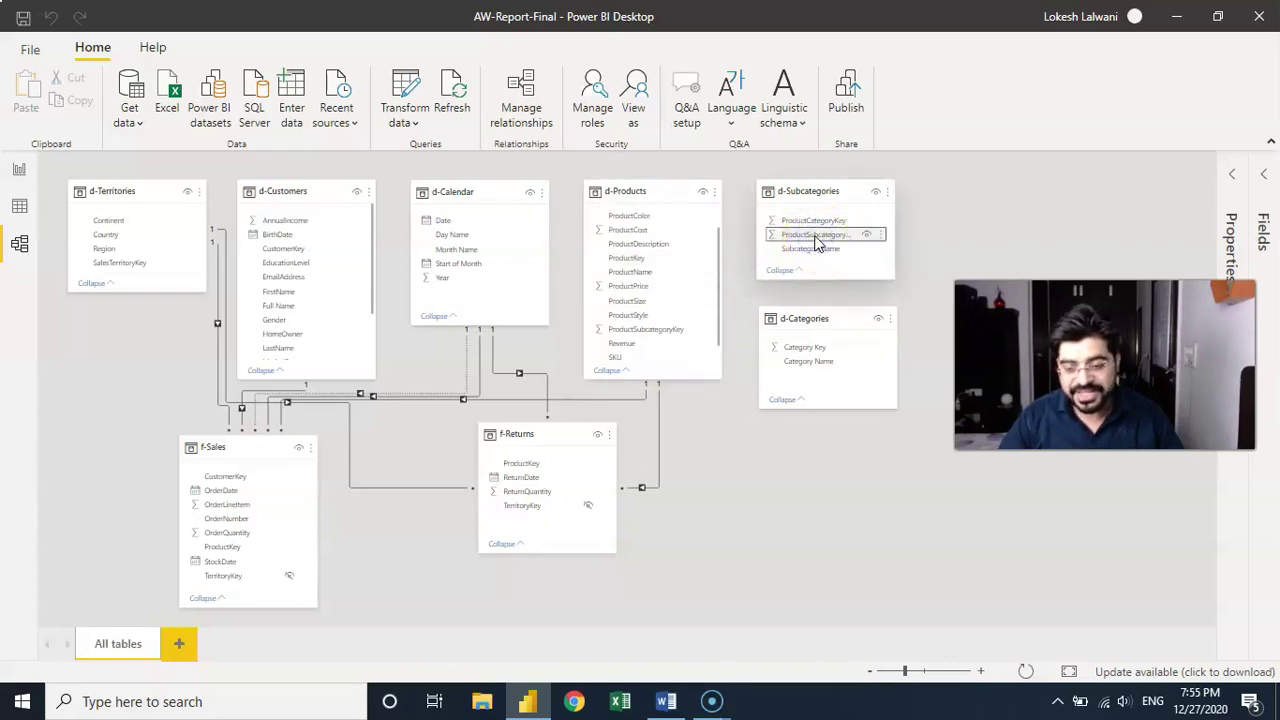
{"action": "left_click_drag", "start_coordinate": [815, 240], "coordinate": [667, 311]}
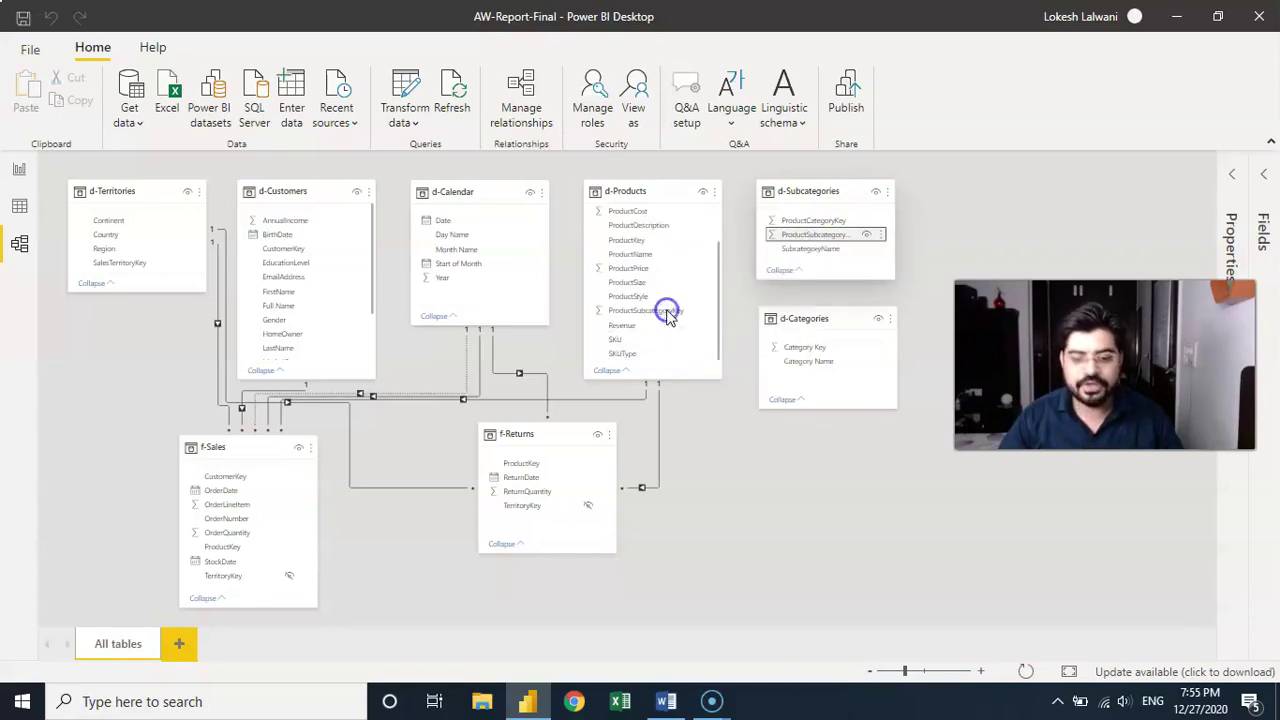
{"action": "left_click", "coordinate": [740, 261]}
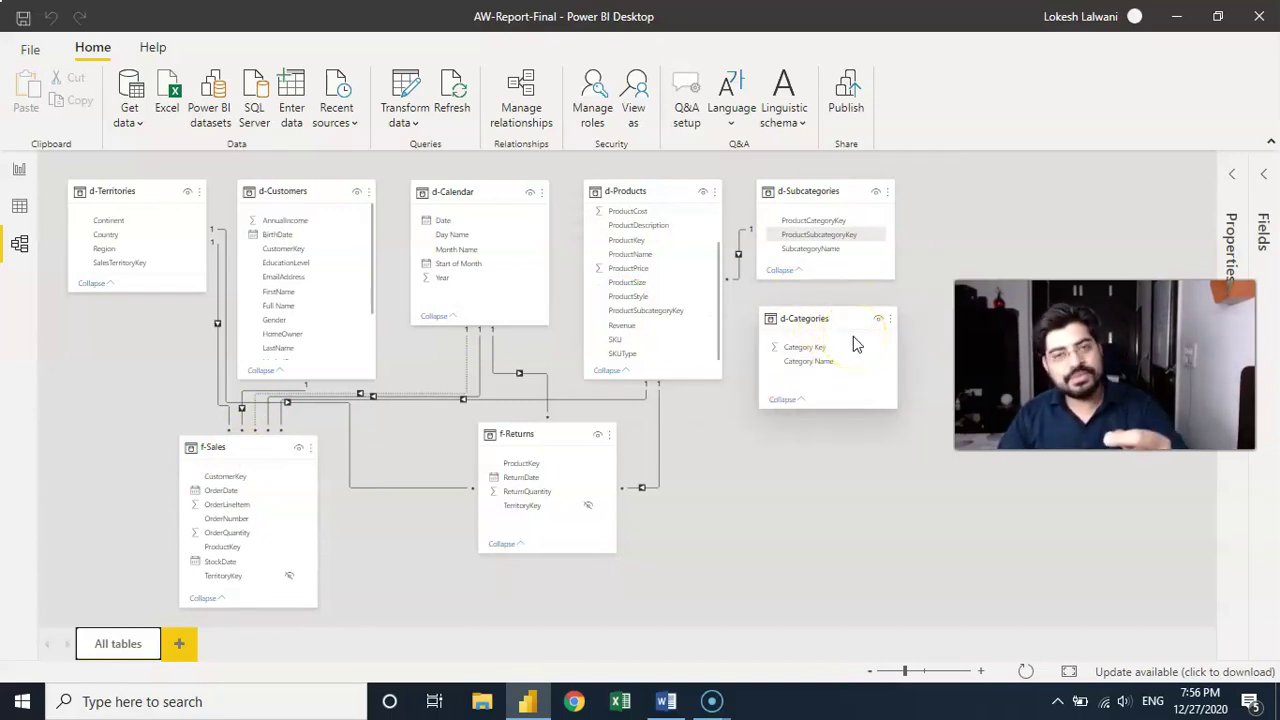
- Relate the Category Key field of d-Categories to ProductCategoryKey in d-Subcategories
{"action": "left_click", "coordinate": [818, 350]}
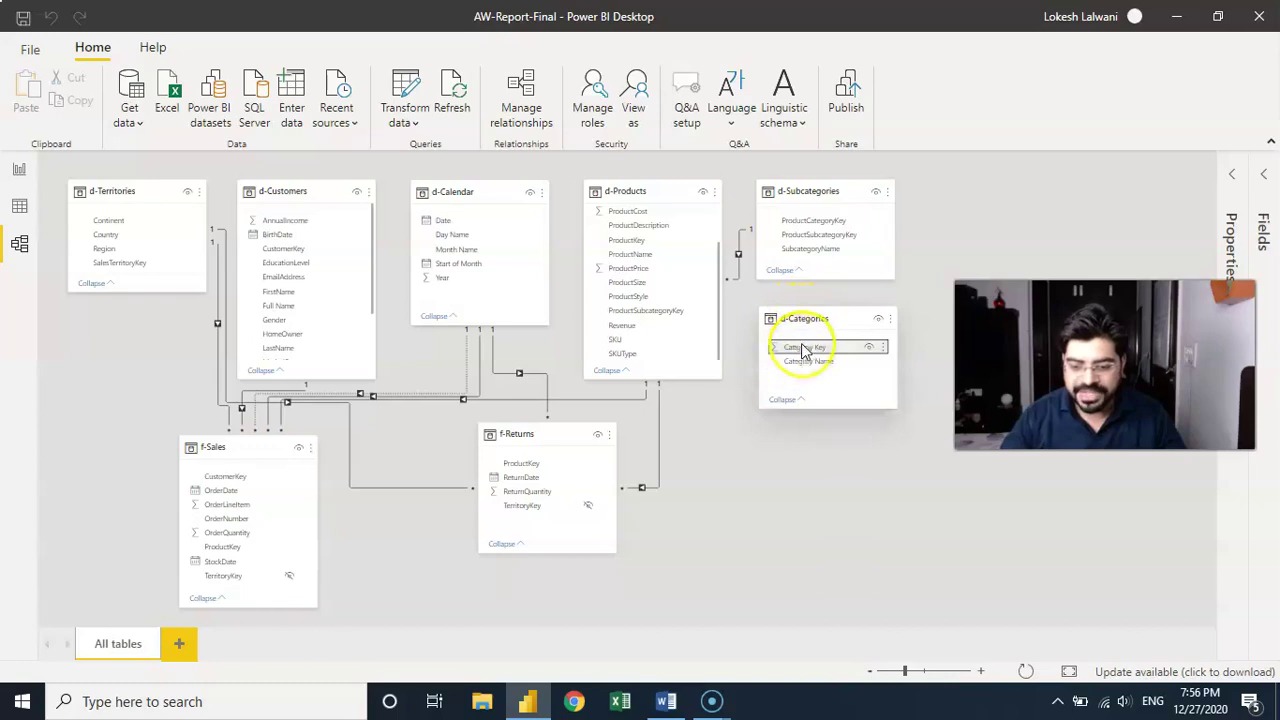
{"action": "left_click_drag", "start_coordinate": [800, 348], "coordinate": [823, 221]}
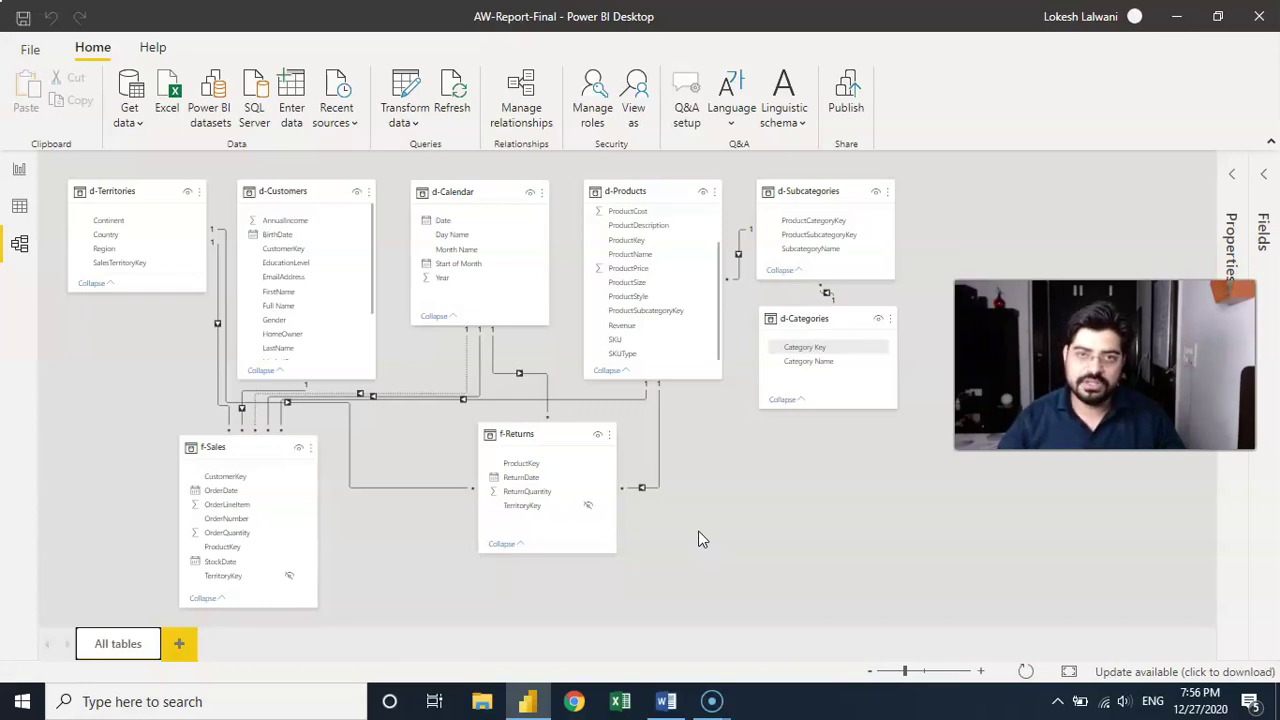
{"action": "left_click", "coordinate": [420, 536]}
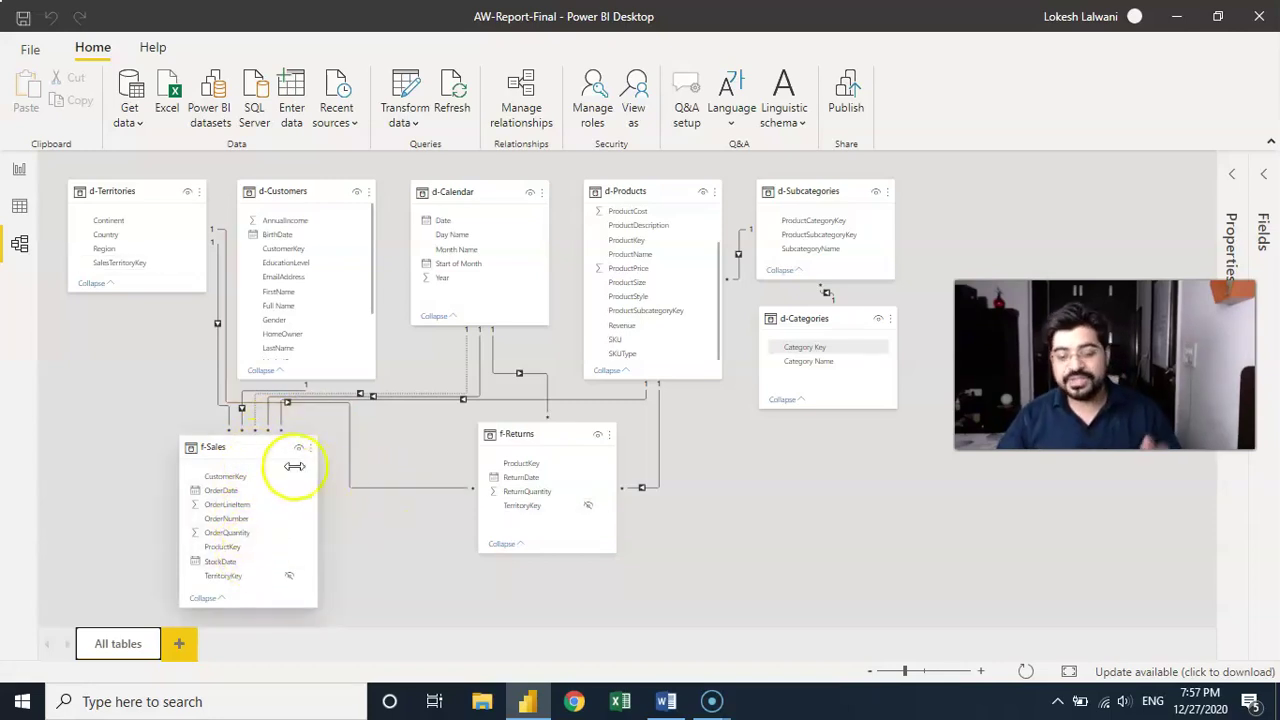
- Hide the CustomerKey, OrderDate, ProductKey and StockDate fields of f-Sales from report view, keeping TerritoryKey hidden as well
{"action": "mouse_move", "coordinate": [265, 448]}
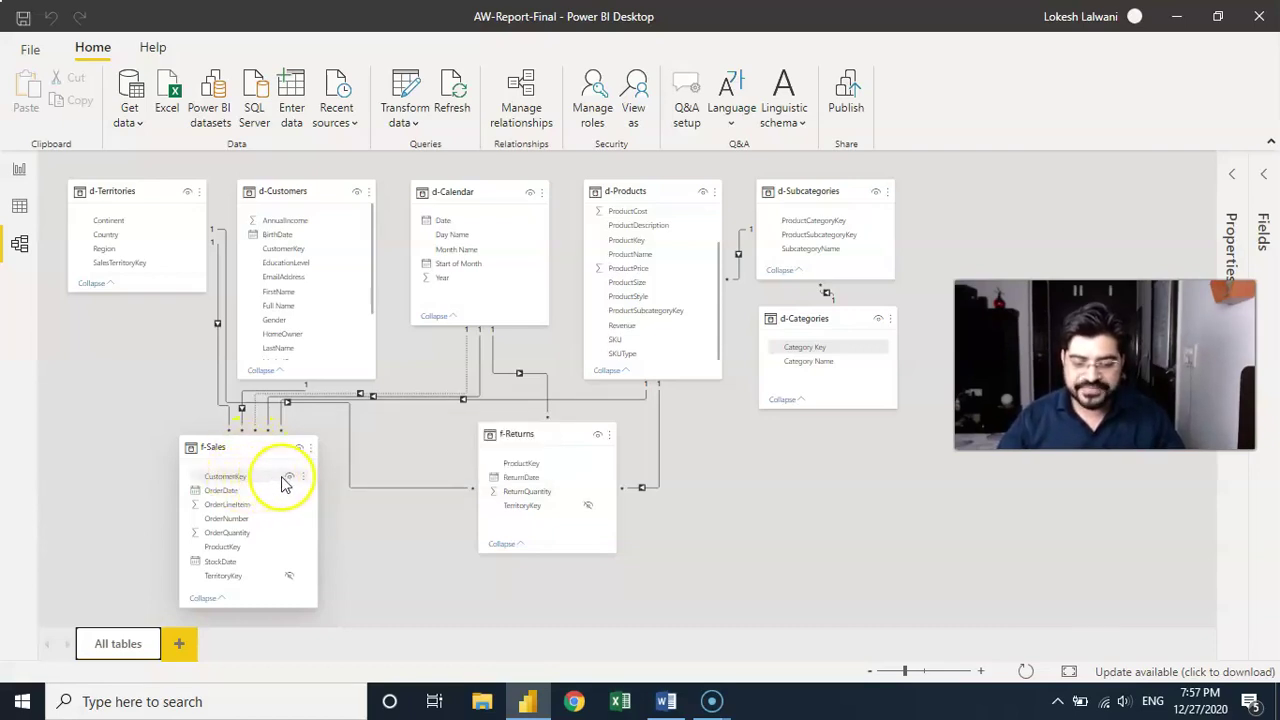
{"action": "left_click", "coordinate": [291, 480]}
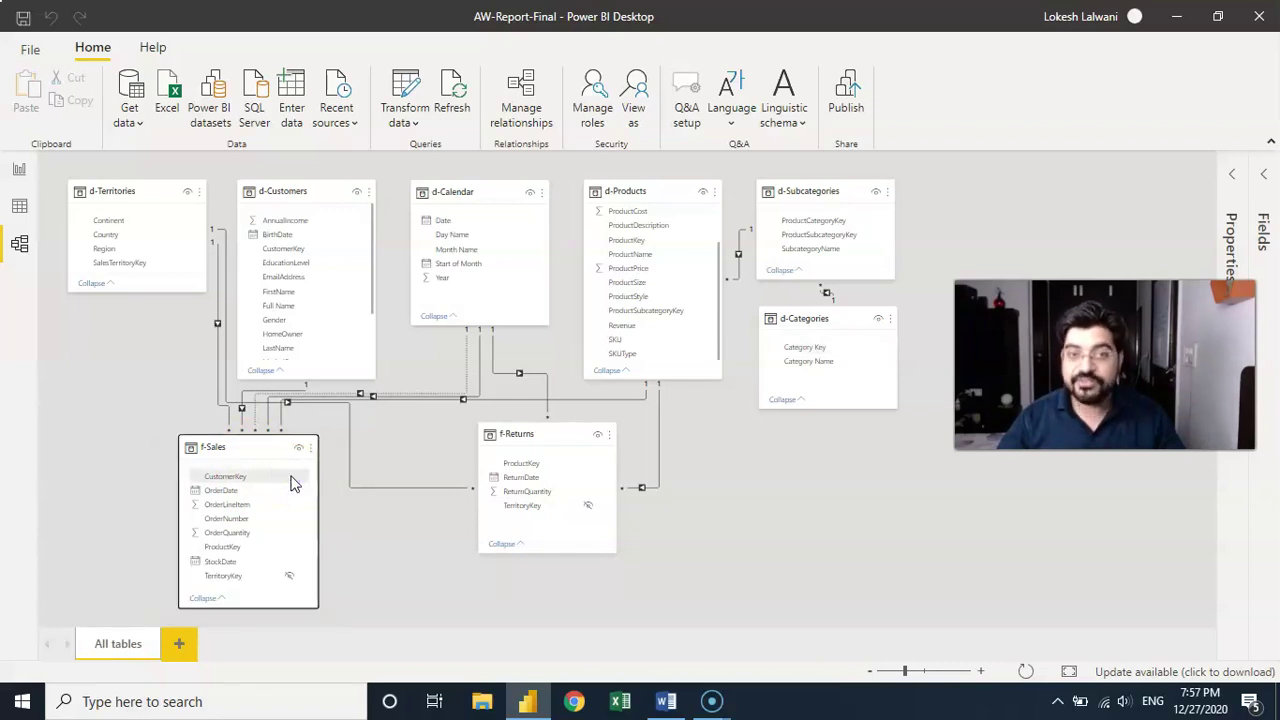
{"action": "left_click", "coordinate": [306, 201]}
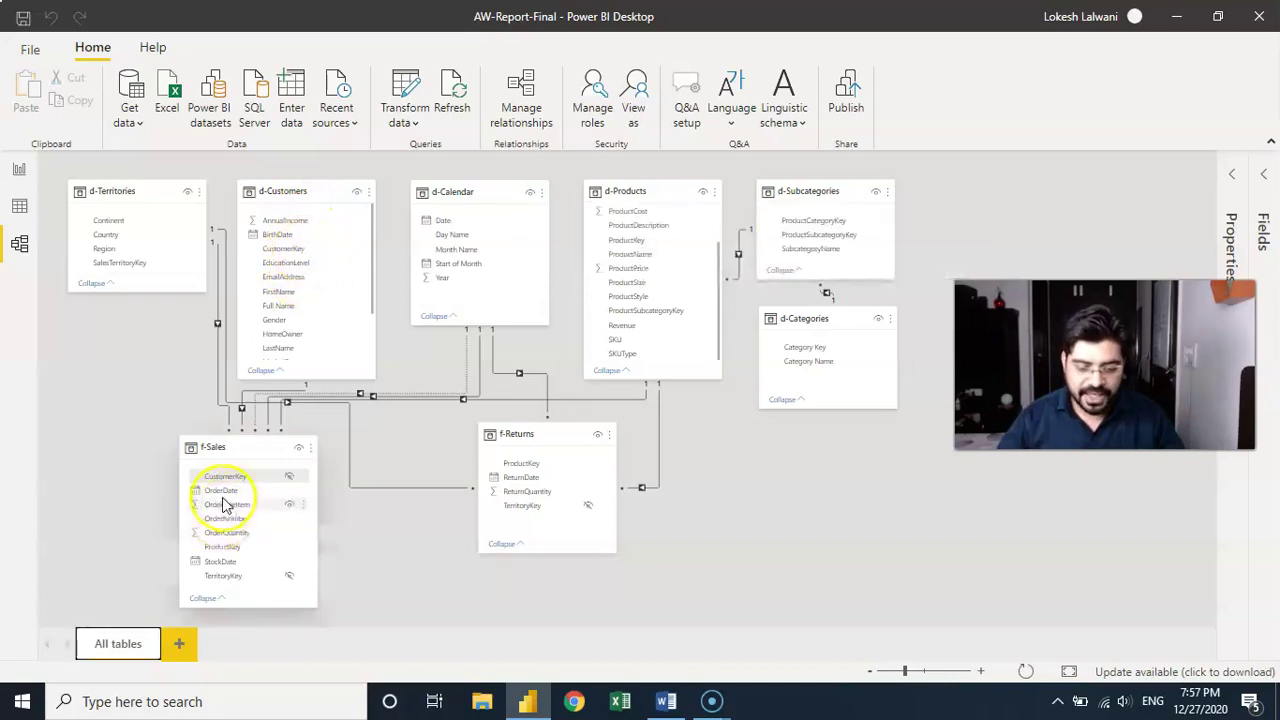
{"action": "left_click", "coordinate": [292, 492]}
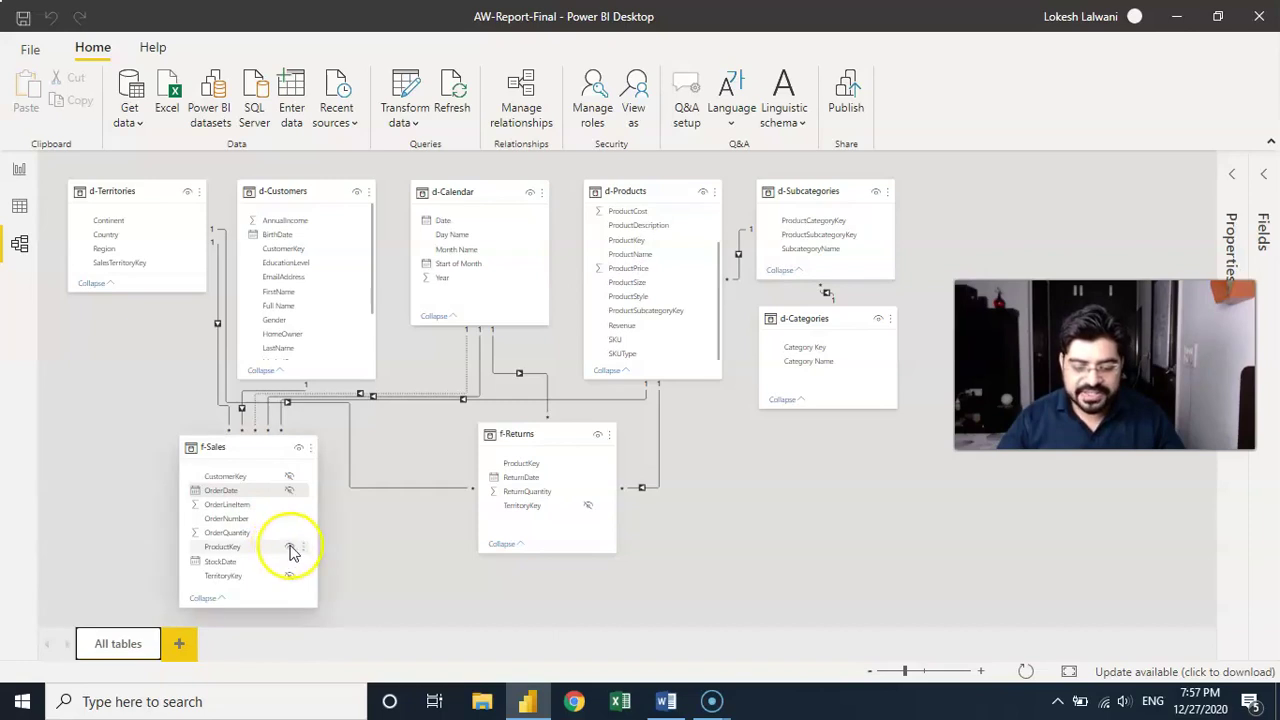
{"action": "left_click", "coordinate": [289, 549]}
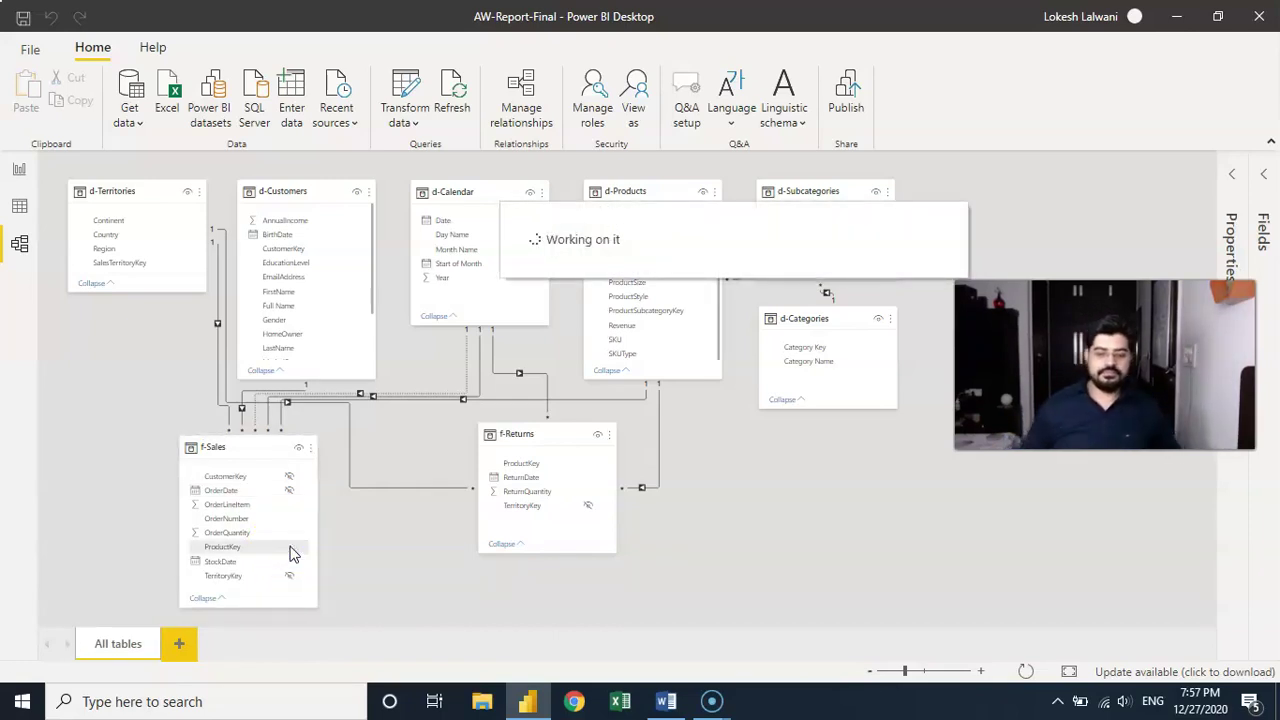
{"action": "left_click", "coordinate": [288, 573]}
{"action": "left_click", "coordinate": [288, 553]}
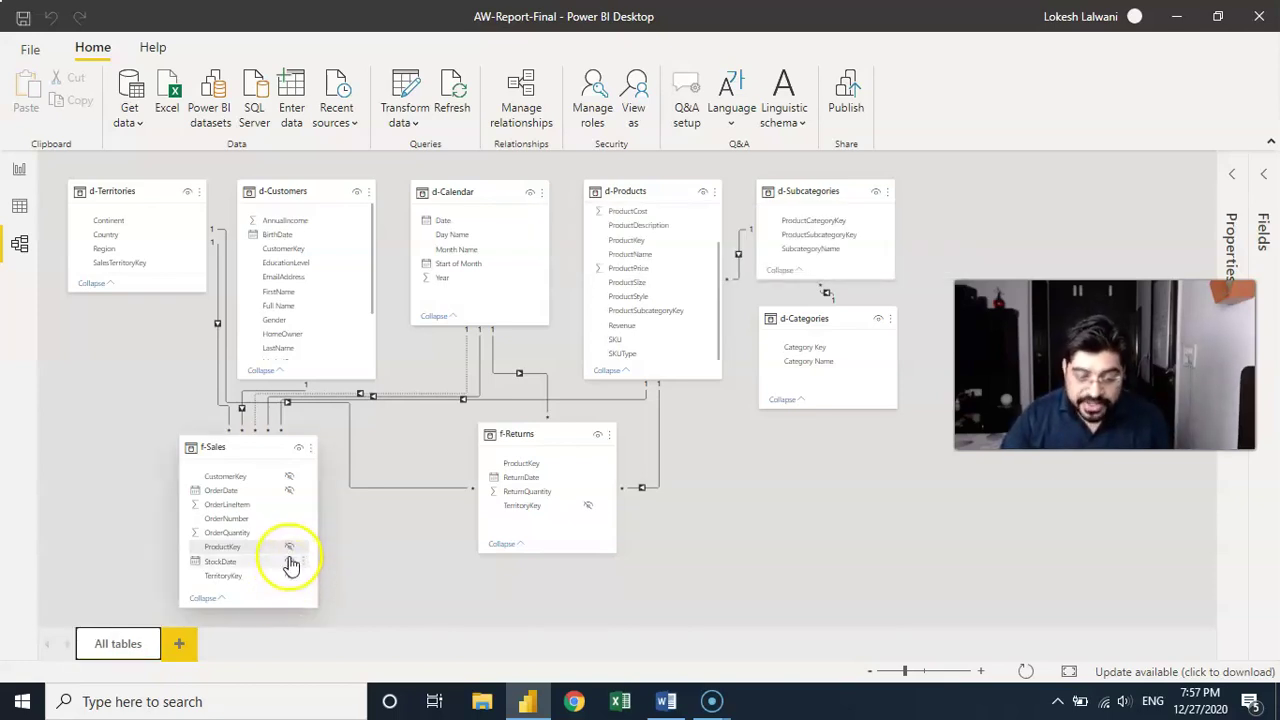
{"action": "left_click", "coordinate": [470, 545]}
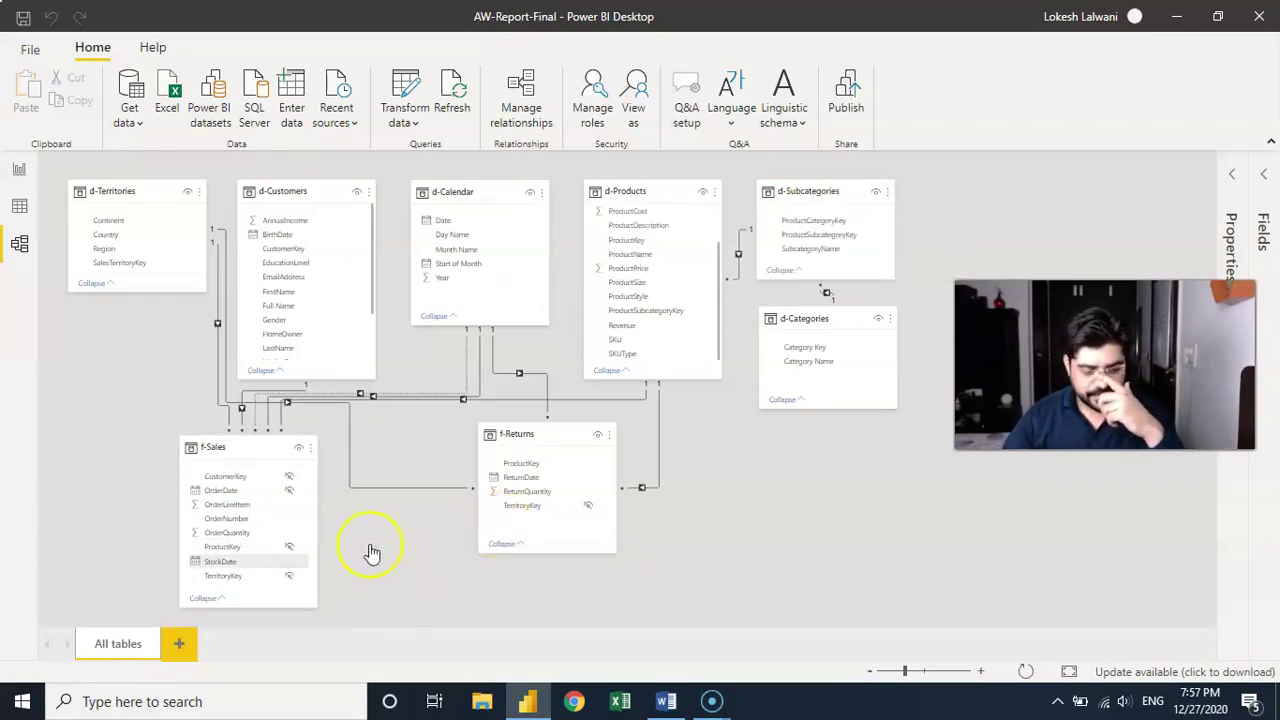
{"action": "left_click", "coordinate": [289, 518]}
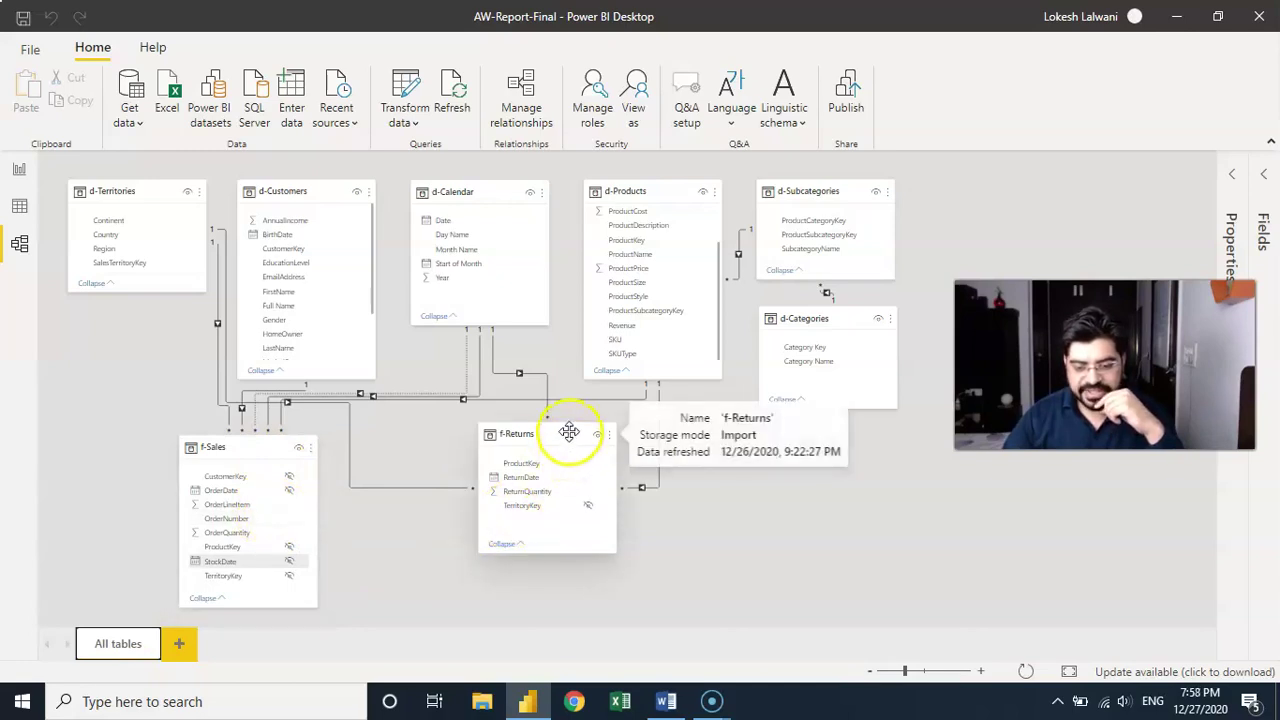
- Hide the ProductKey and ReturnDate fields of f-Returns from report view
{"action": "left_click", "coordinate": [589, 468]}
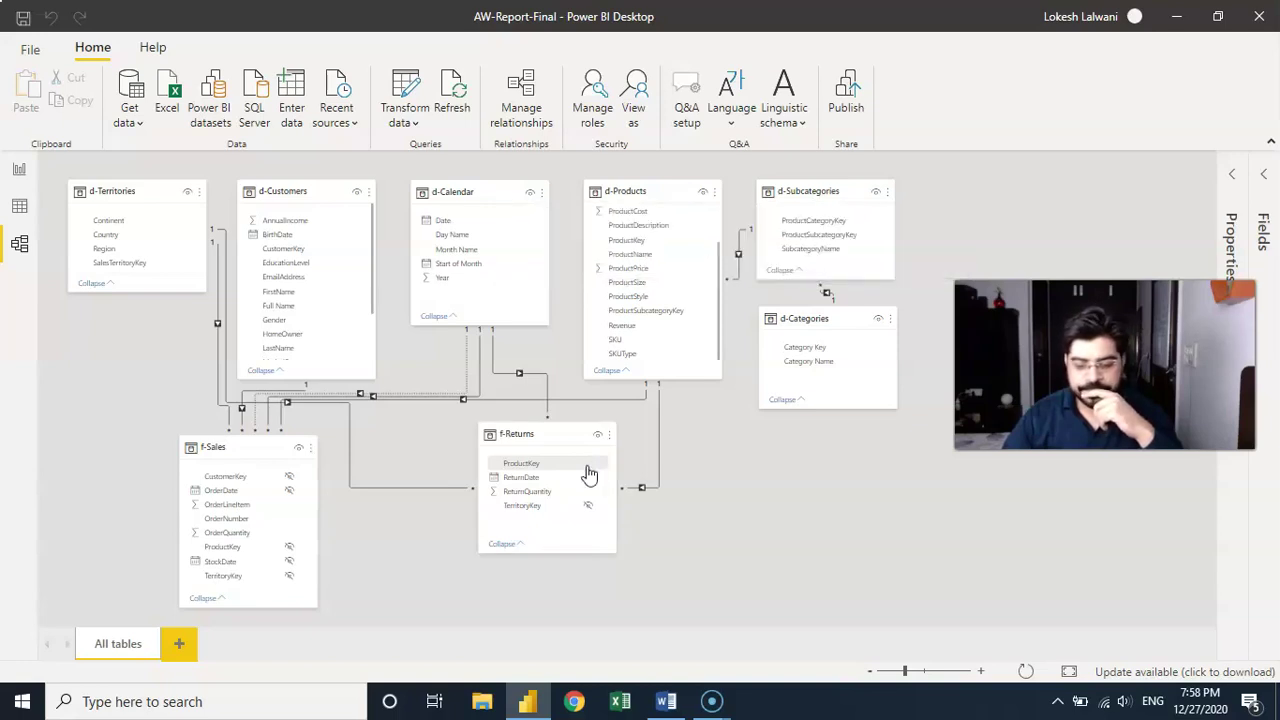
{"action": "left_click", "coordinate": [589, 479]}
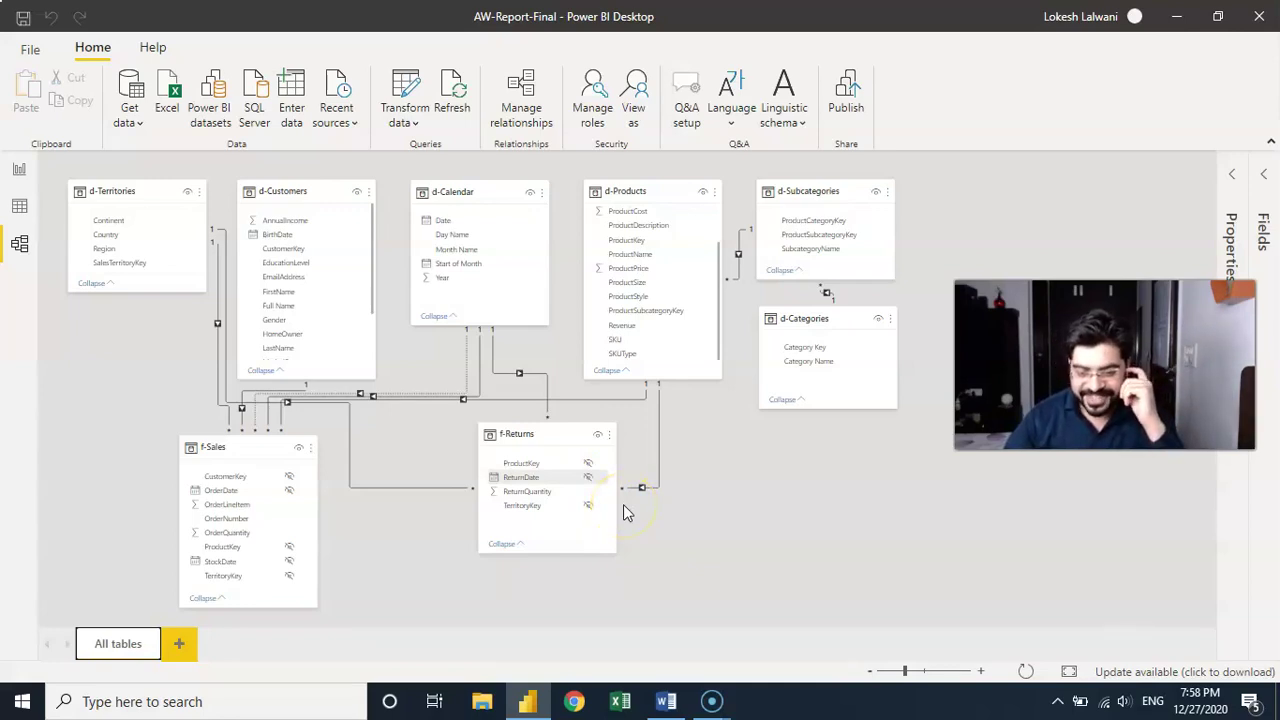
{"action": "left_click", "coordinate": [724, 471]}
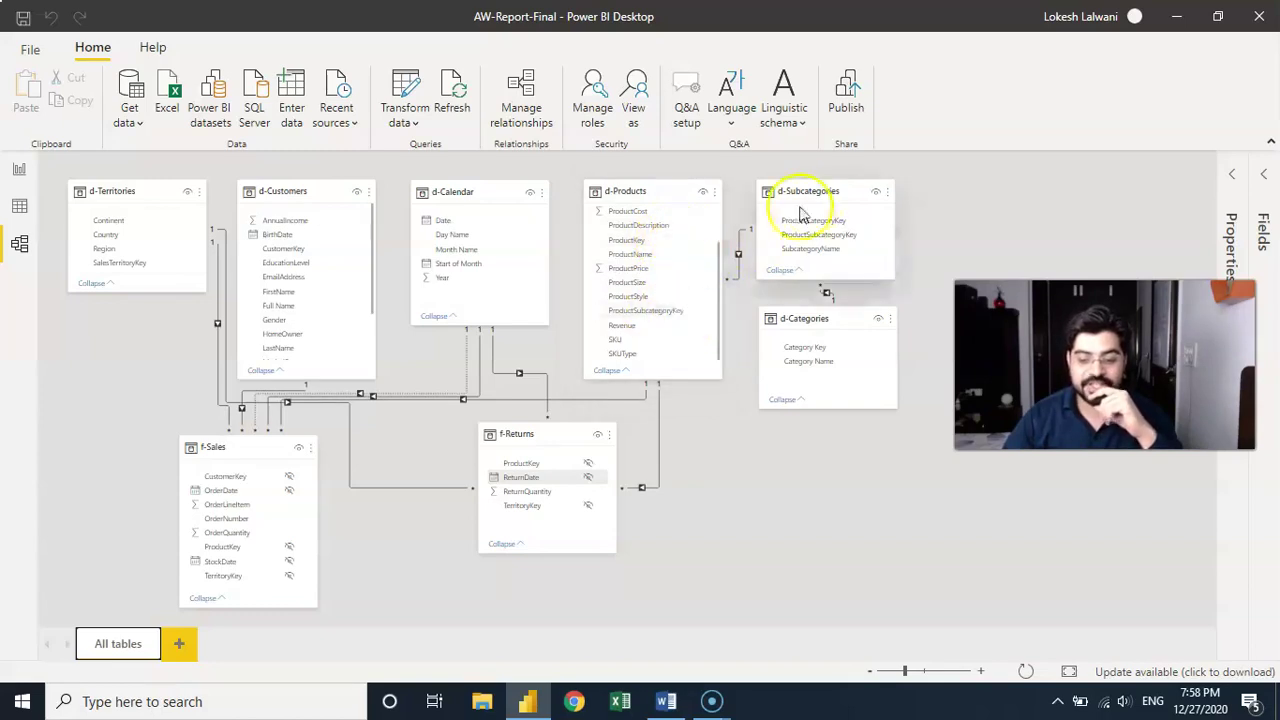
- Hide ProductSubcategoryKey in d-Products and ProductCategoryKey in d-Subcategories from report view
{"action": "left_click", "coordinate": [694, 311]}
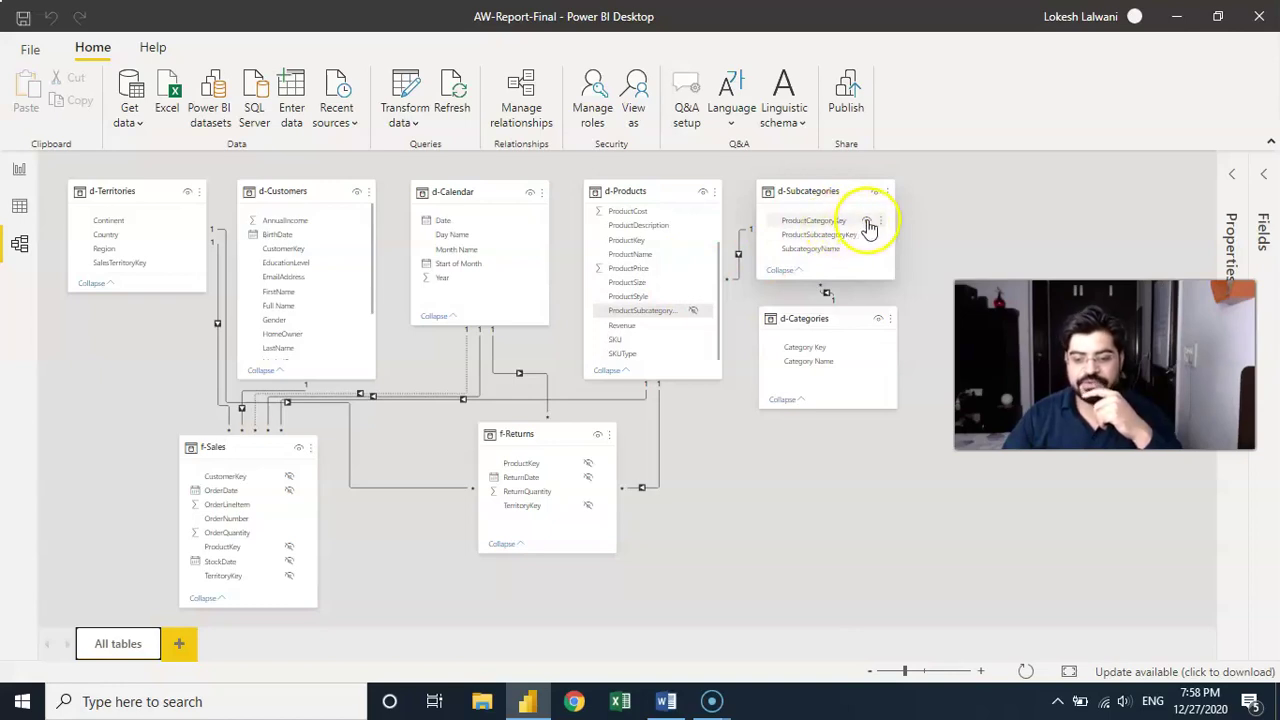
{"action": "left_click", "coordinate": [867, 221]}
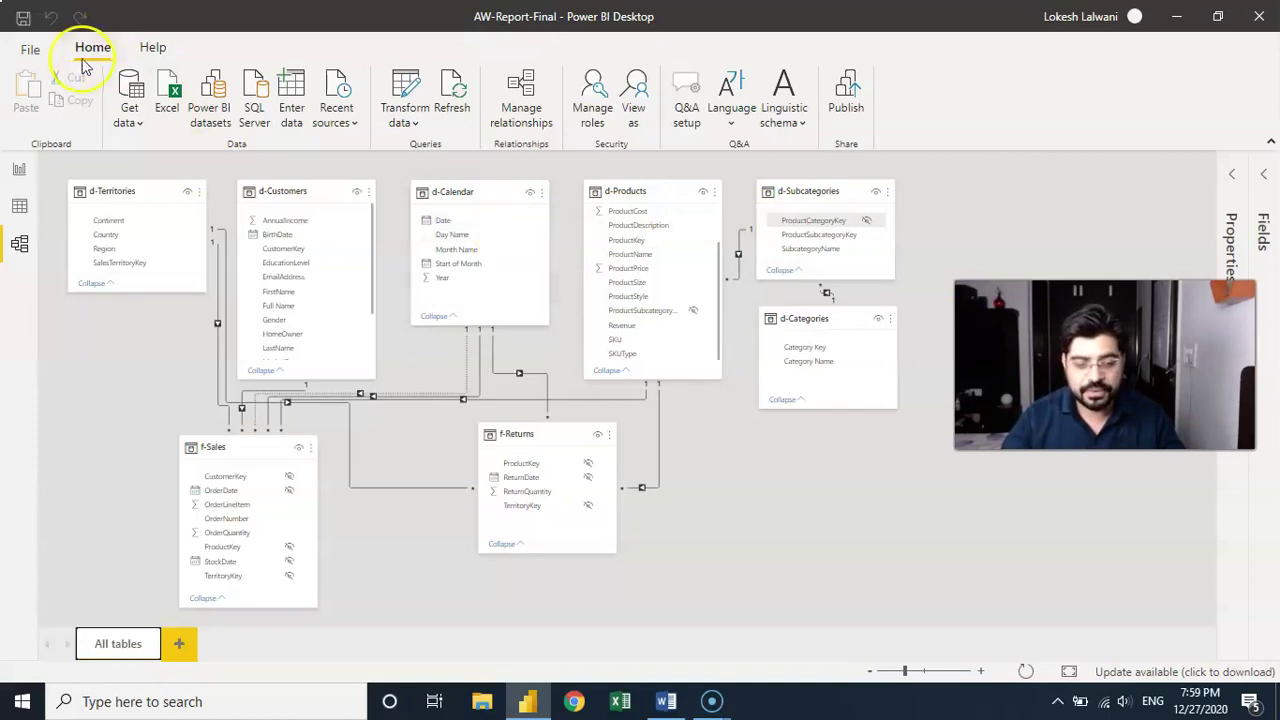
- Review the list of all table relationships and their active status in Manage relationships, leaving them as they are
{"action": "left_click", "coordinate": [538, 100]}
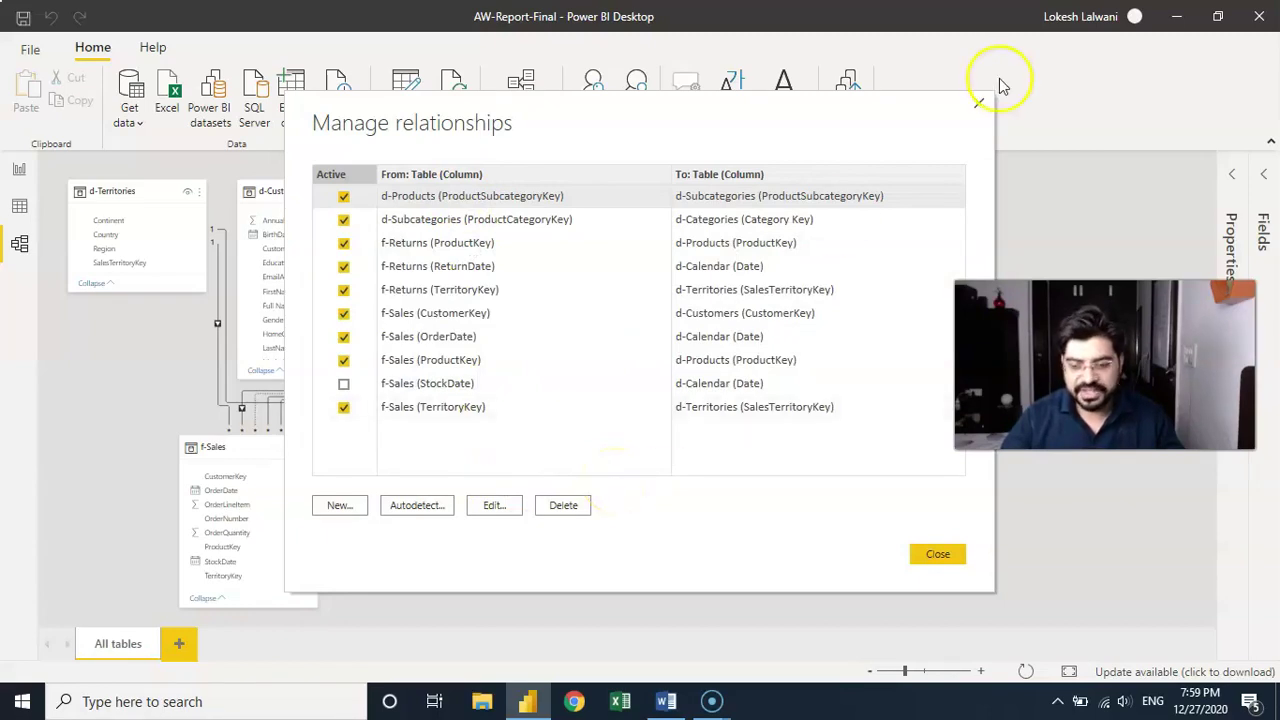
{"action": "left_click", "coordinate": [979, 103]}
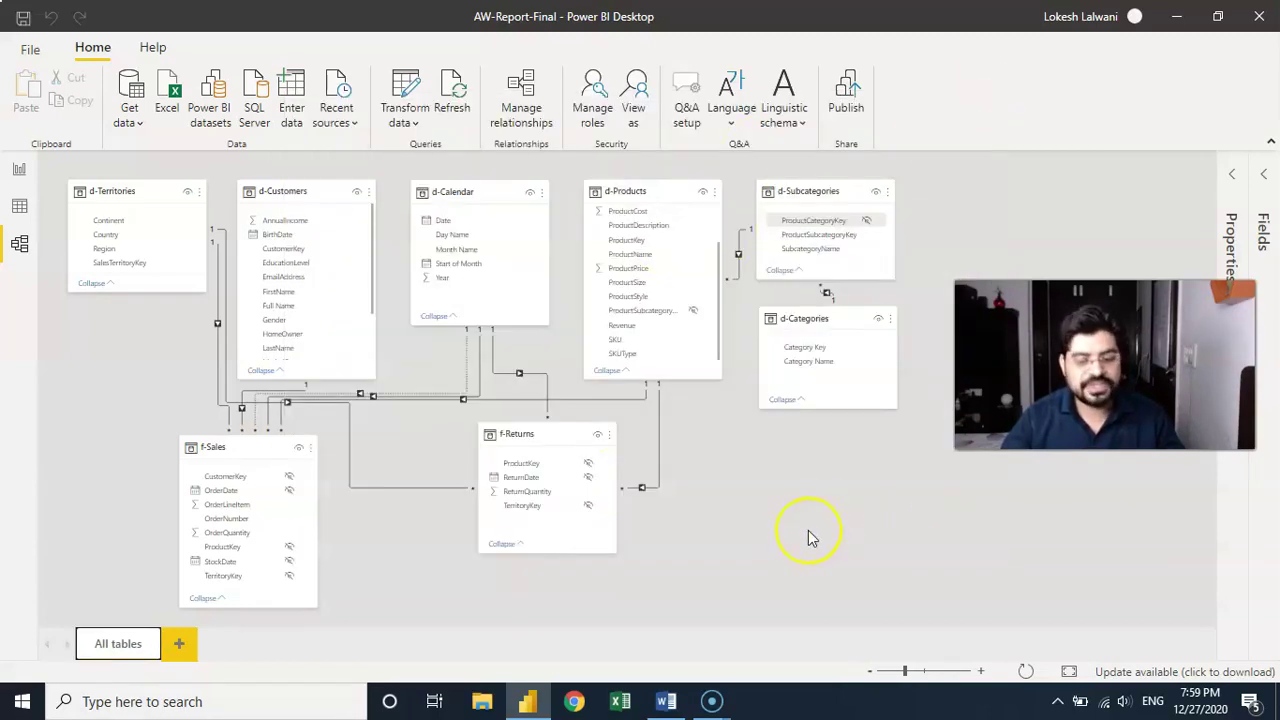